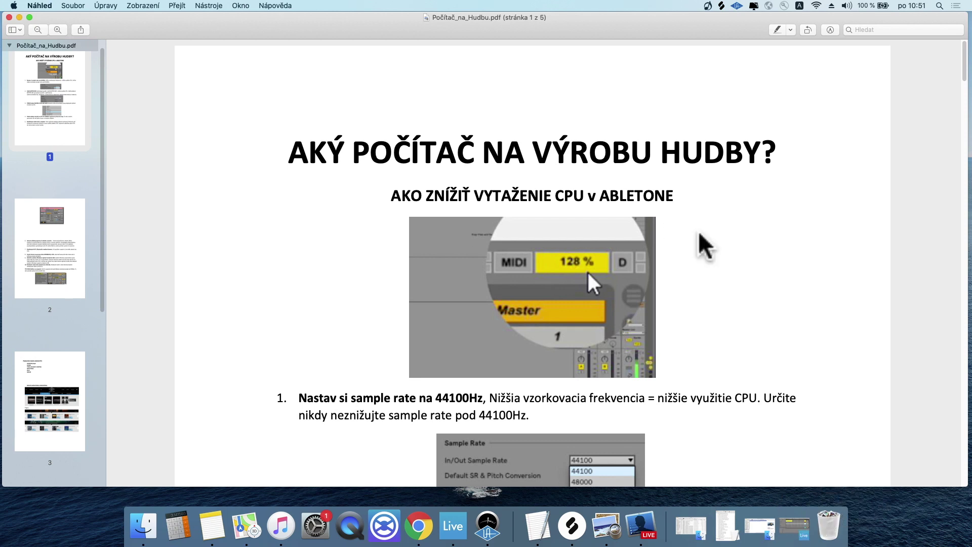
Step: Read the first tip in the PDF guide, about the sample rate, highlighting its text
scroll(700, 235, "down", 2)
scroll(701, 234, "down", 3)
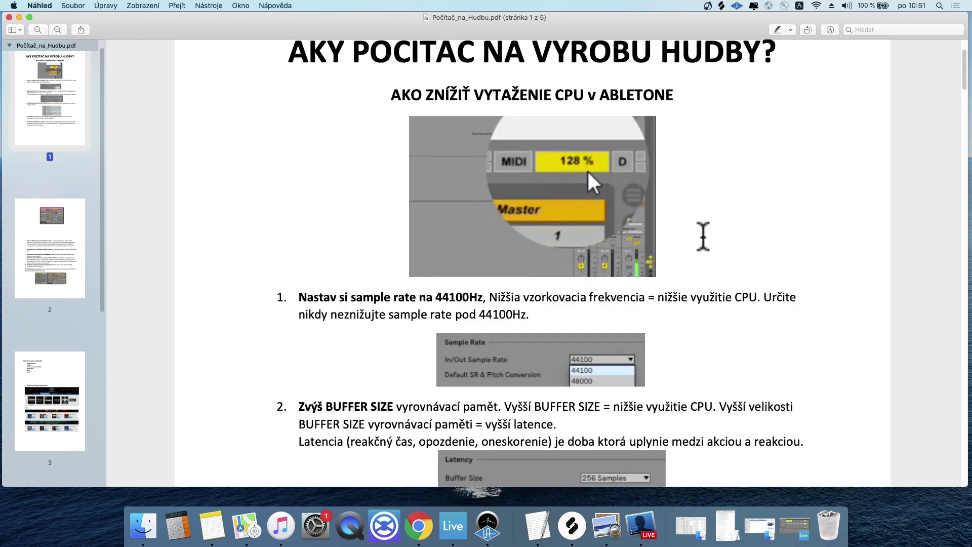
scroll(703, 236, "down", 2)
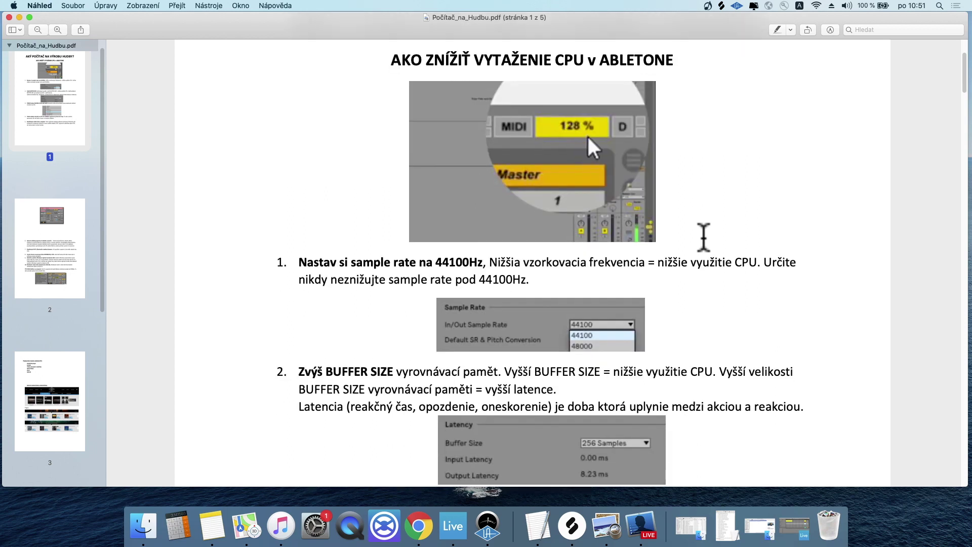
scroll(704, 236, "down", 2)
left_click_drag(521, 242, 252, 211)
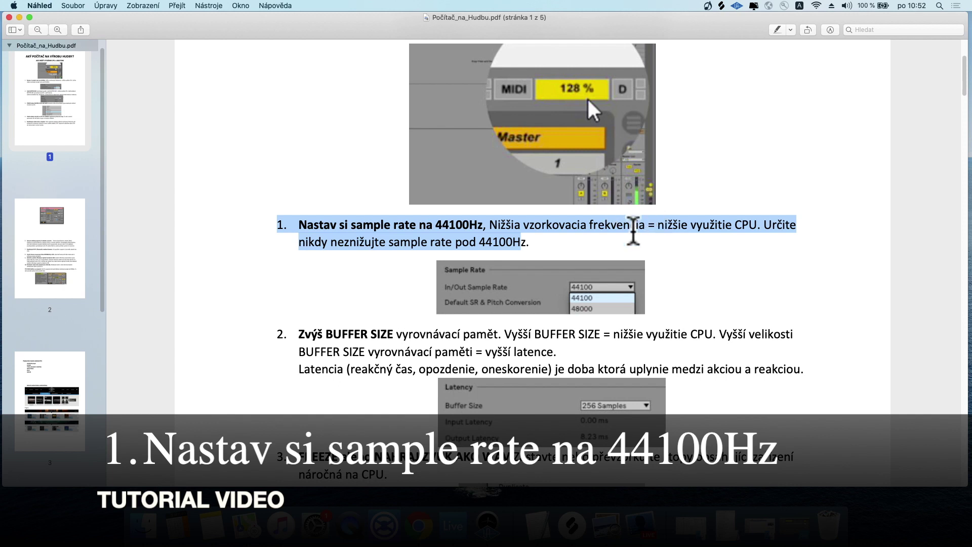
left_click(706, 233)
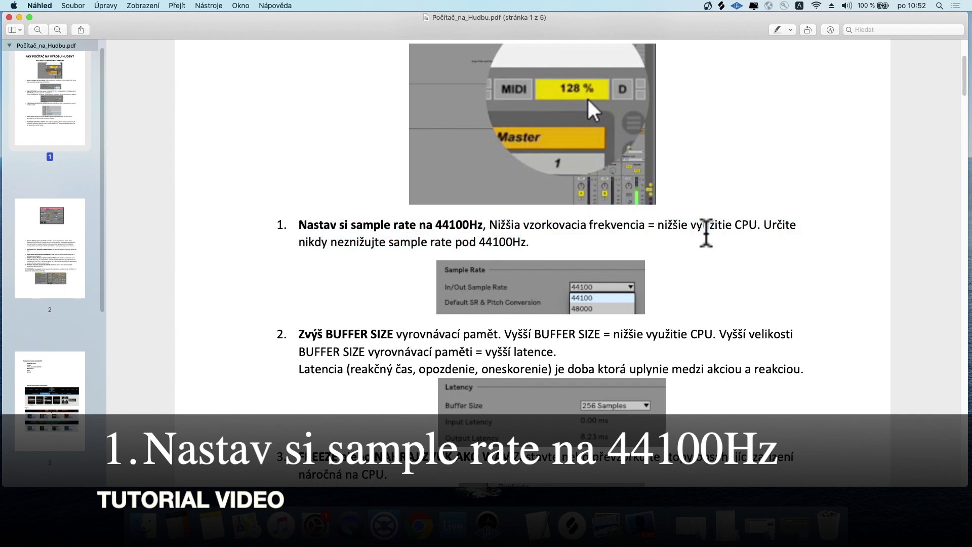
left_click(550, 243)
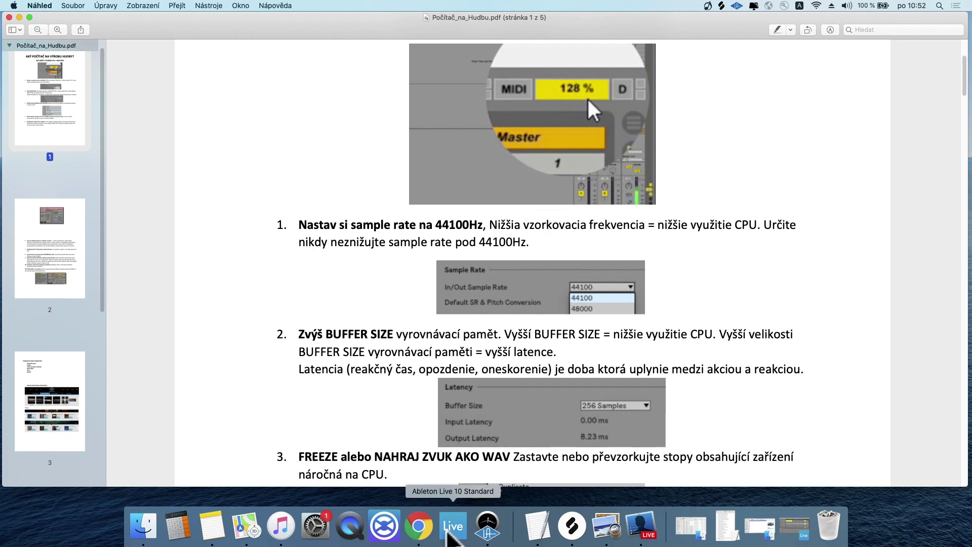
Step: Switch to Ableton Live and set the In/Out Sample Rate to 44100 in the audio preferences
left_click(447, 532)
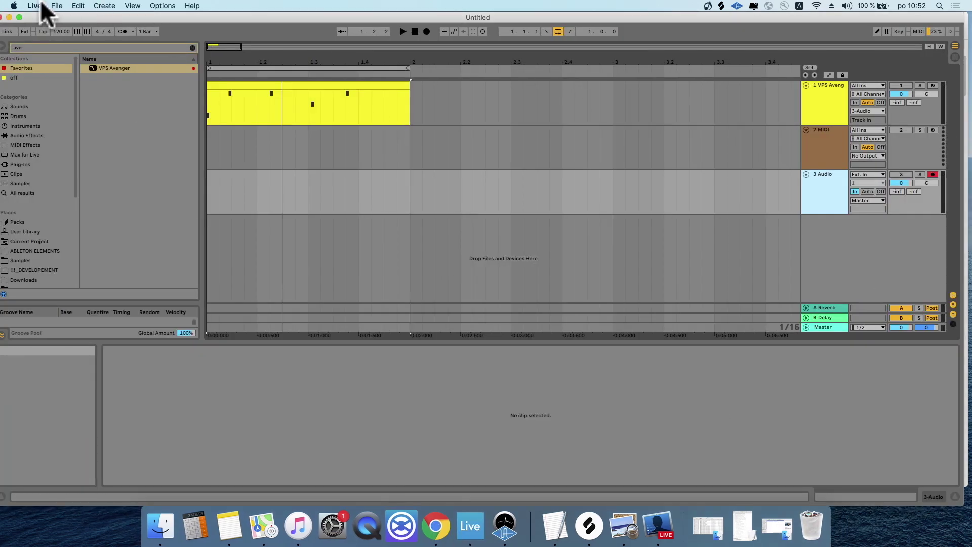
left_click(41, 5)
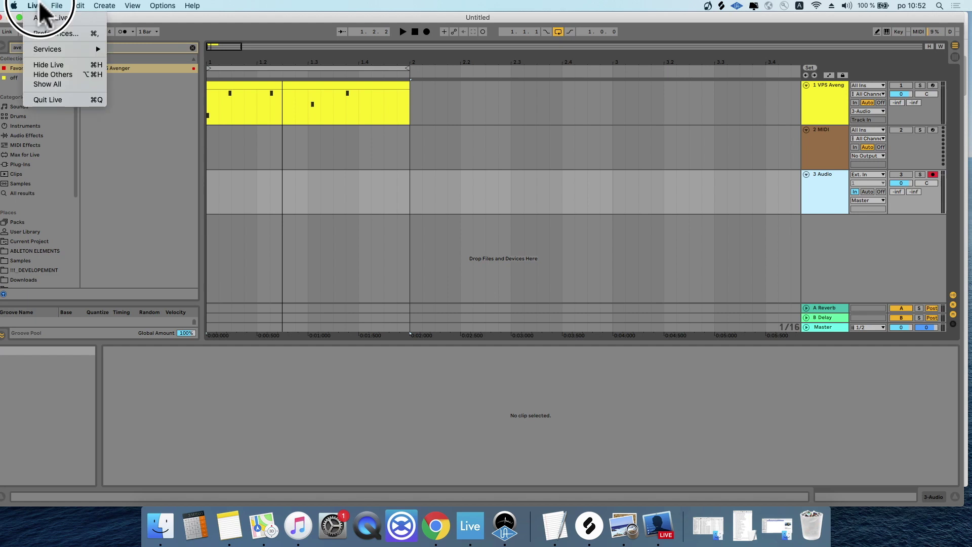
left_click(51, 34)
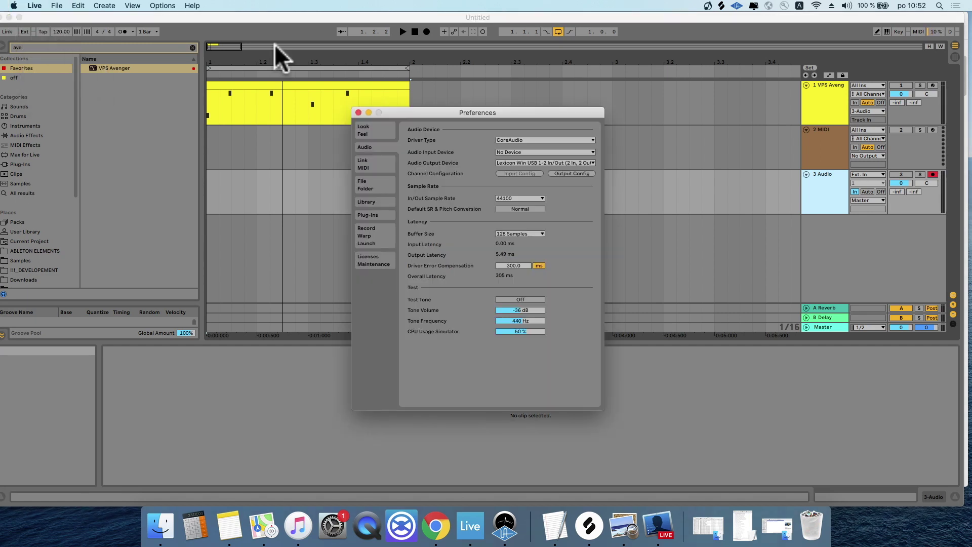
left_click(34, 5)
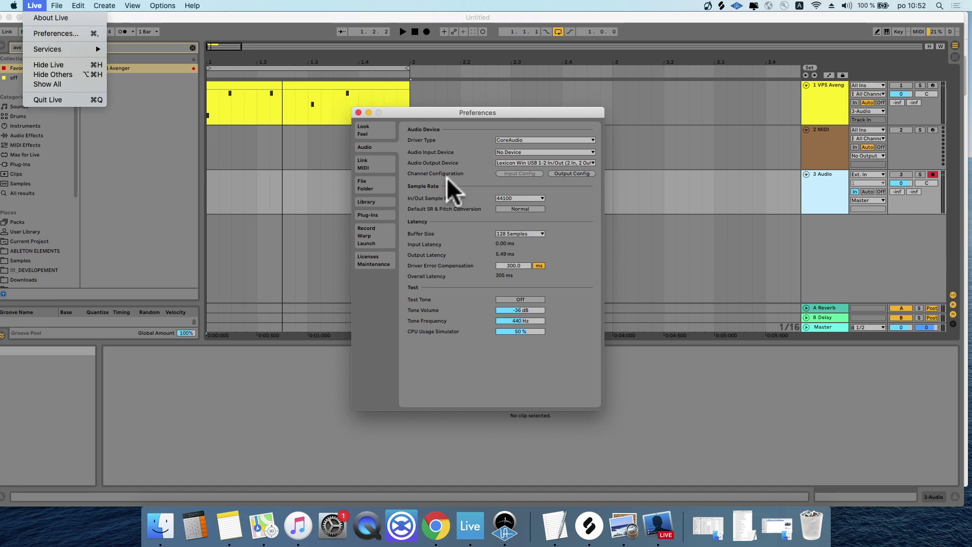
left_click(377, 157)
left_click(526, 198)
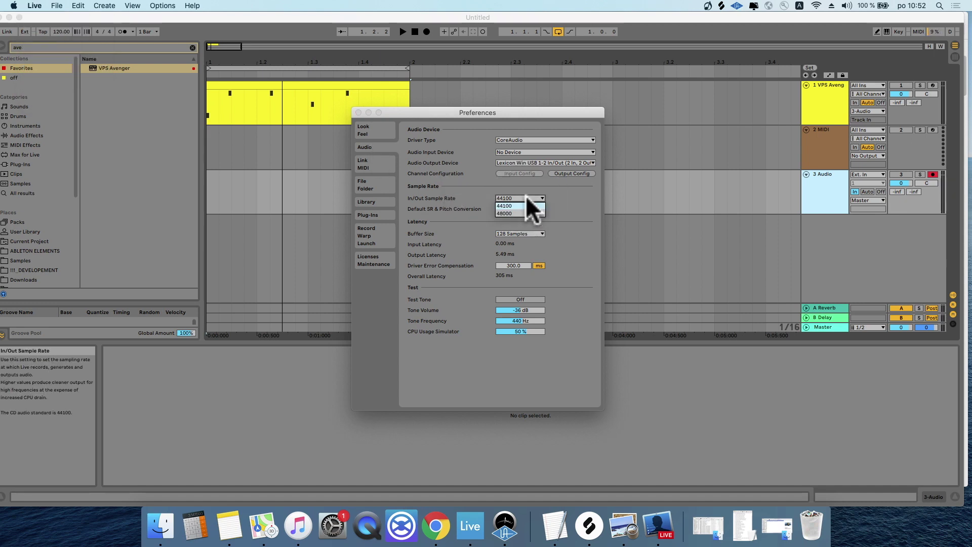
left_click(513, 206)
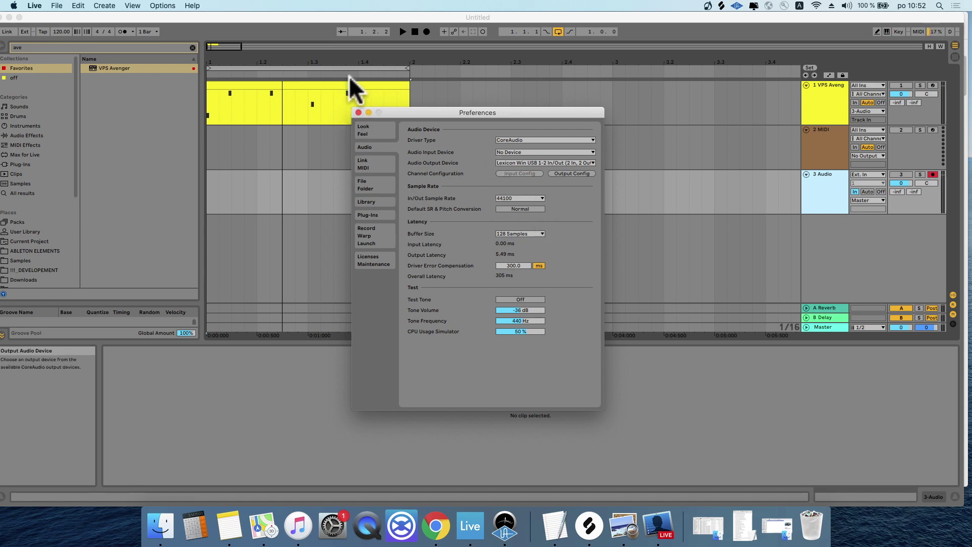
left_click(357, 112)
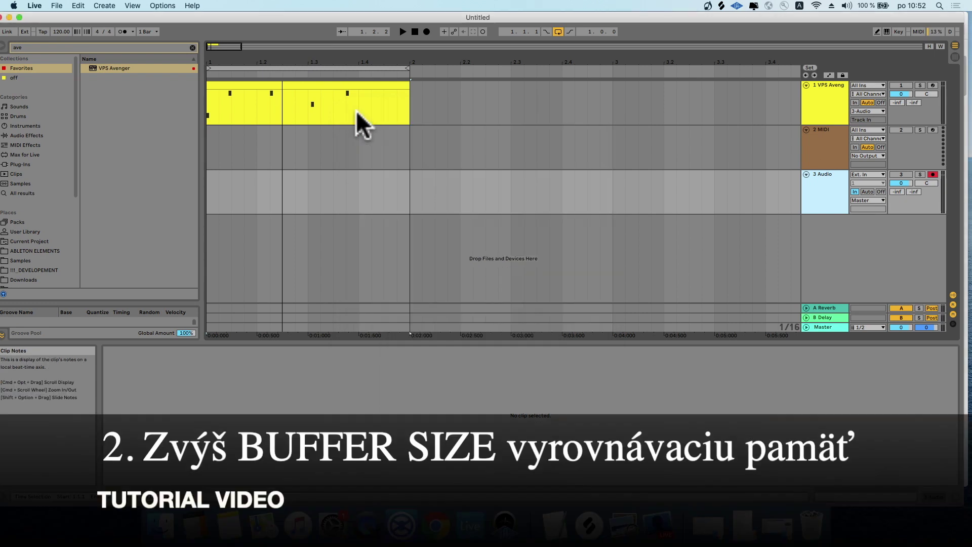
Step: Set the audio buffer size to 512 Samples in the preferences
left_click(35, 6)
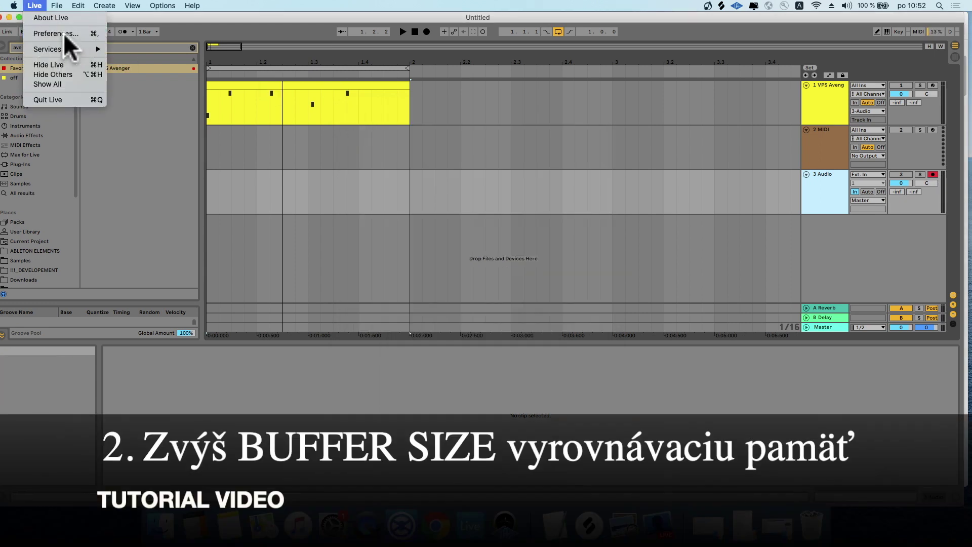
left_click(64, 34)
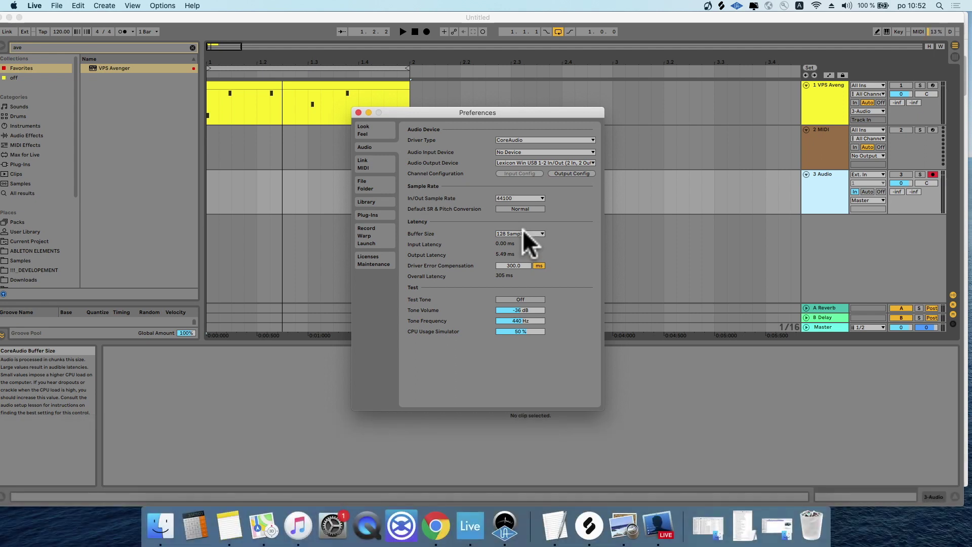
left_click(523, 232)
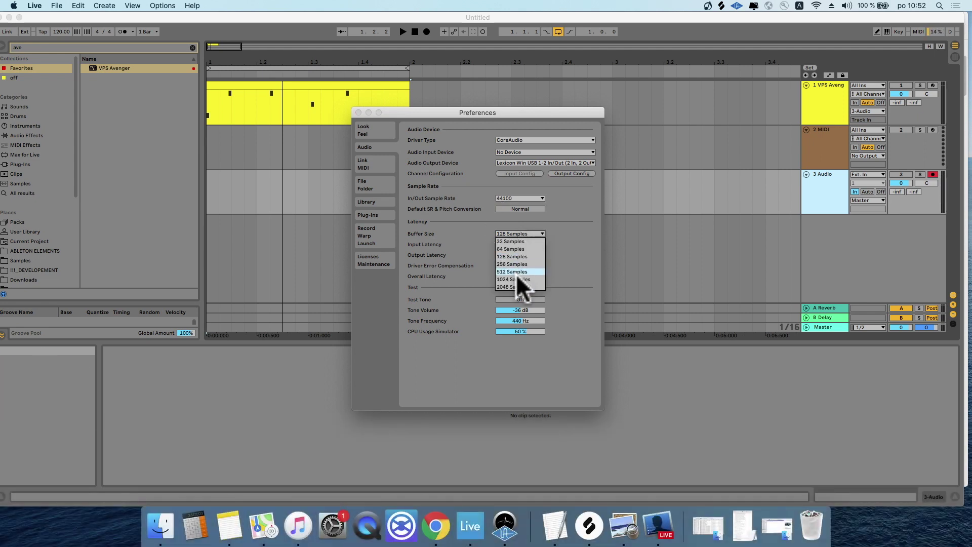
left_click(519, 273)
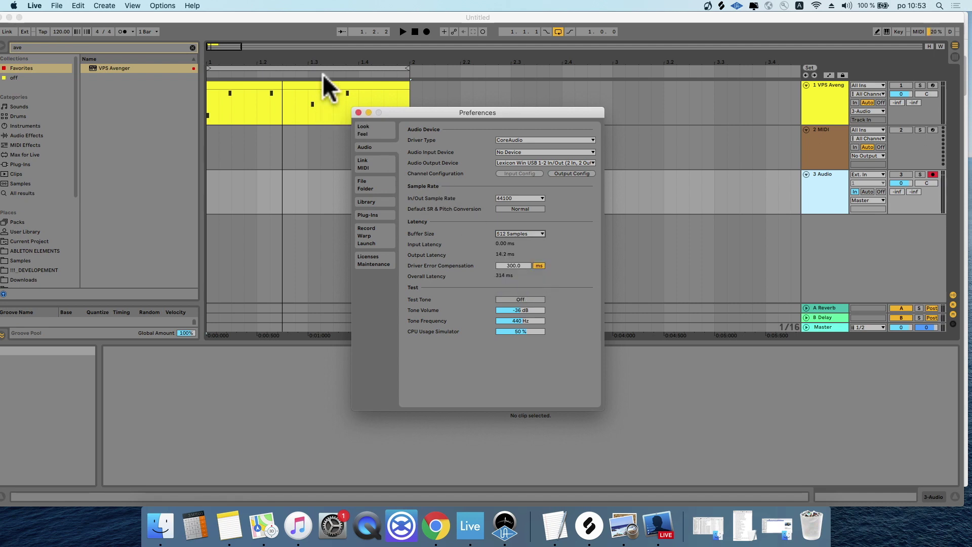
left_click(514, 233)
left_click(518, 271)
Step: Select the looped first bar, toggle the Audio track's activator, and play the loop to hear the VPS Avenger clip
left_click(344, 70)
left_click(344, 68)
key("space")
key("plus")
left_click(900, 173)
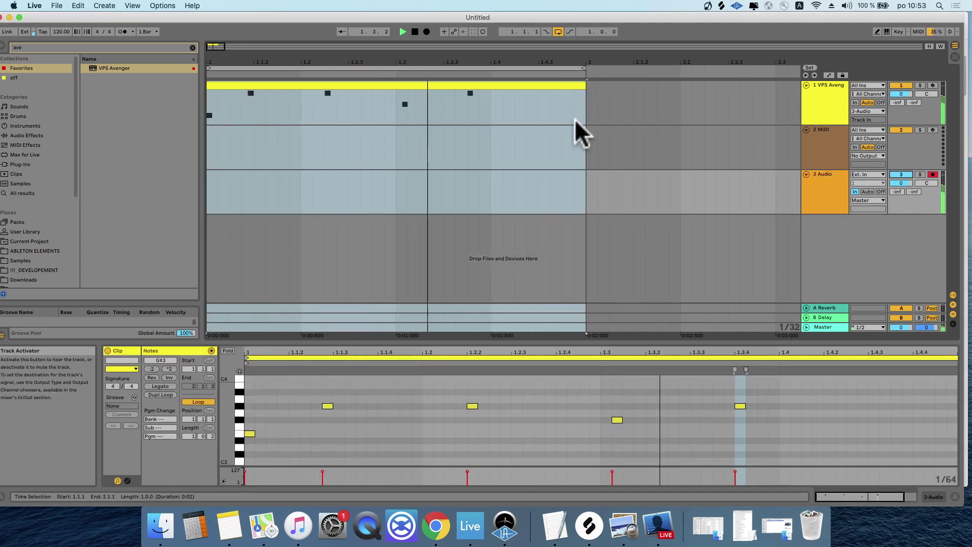
left_click(387, 56)
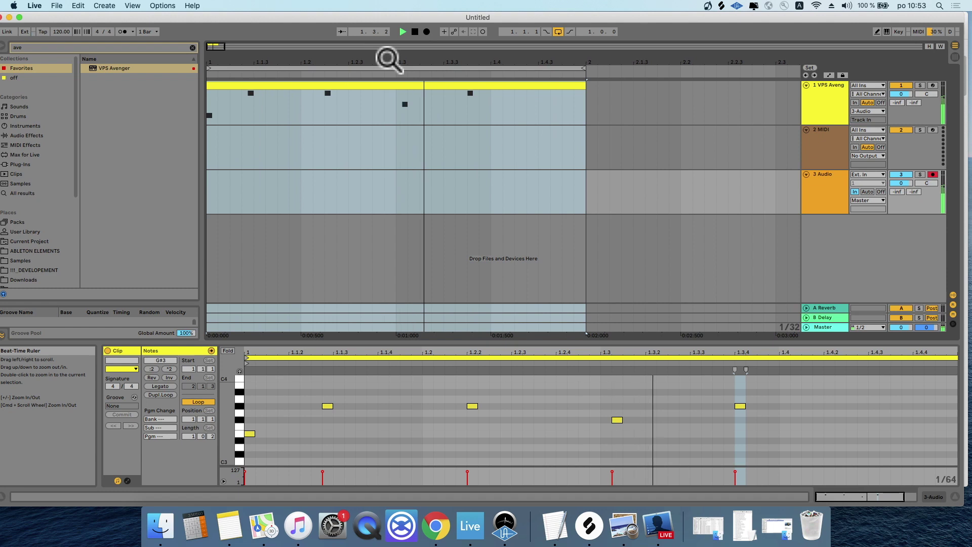
Step: Raise the audio buffer size to 1024 Samples and briefly play the looped bar to test it
left_click(33, 6)
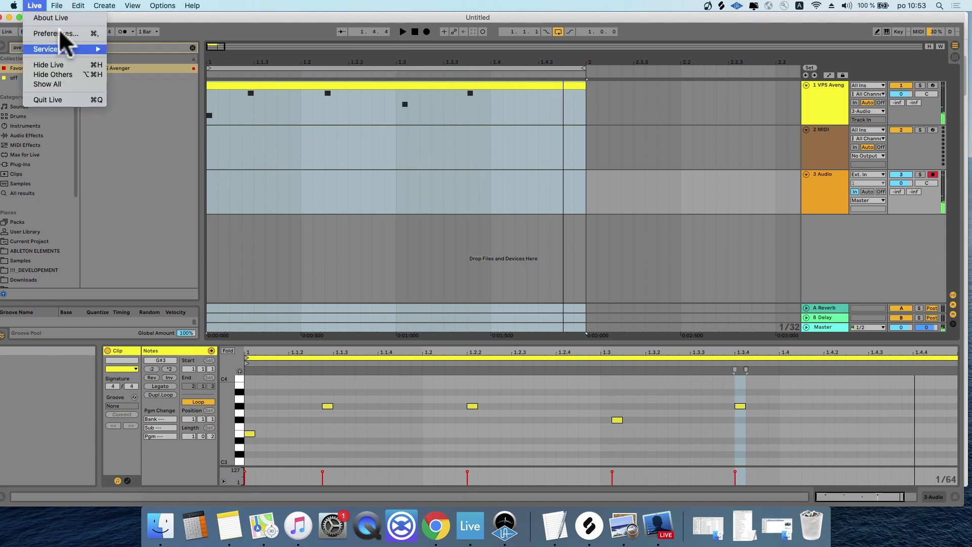
left_click(58, 31)
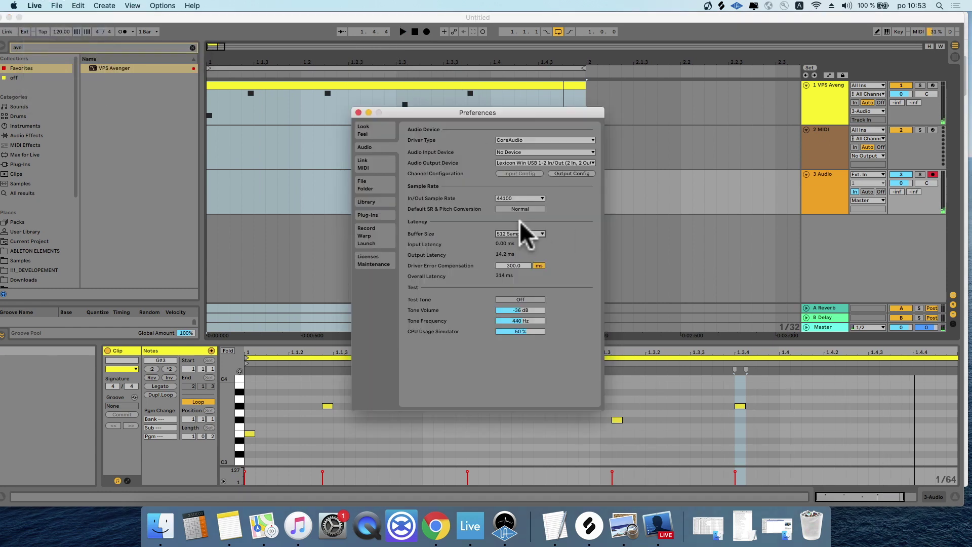
left_click(512, 232)
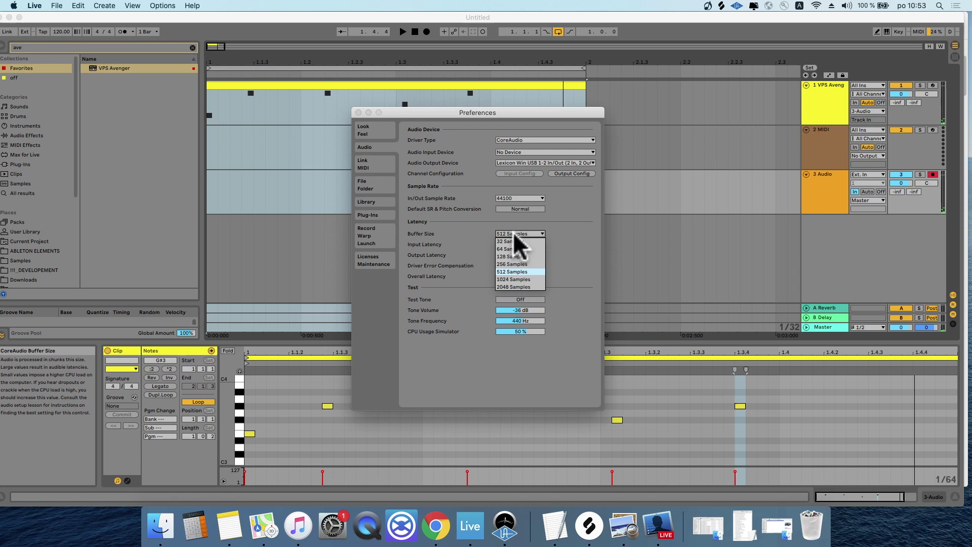
left_click(513, 278)
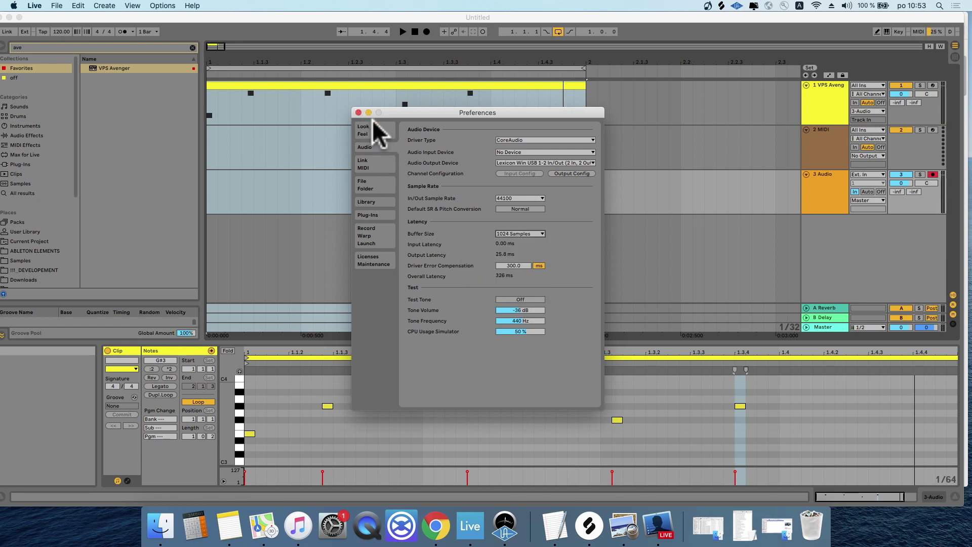
left_click(358, 113)
key("space")
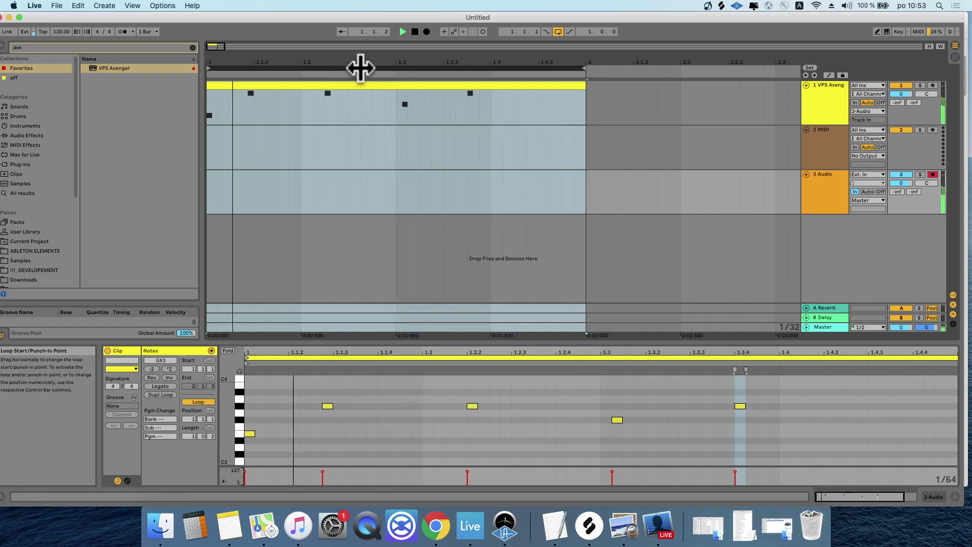
key("space")
Step: Try a Driver Error Compensation of 296 ms, restore it to 300 ms, and reselect the buffer size of 1024 Samples
left_click(34, 6)
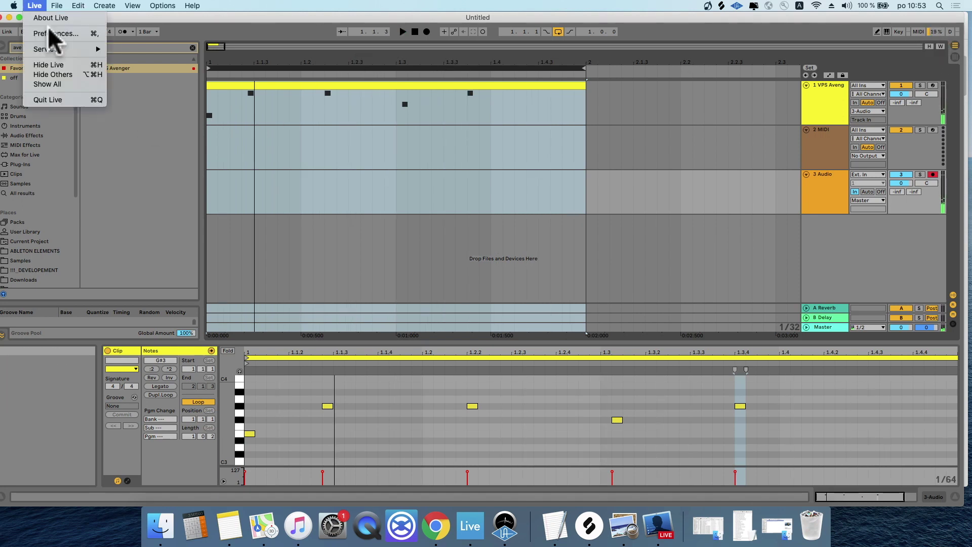
left_click(55, 35)
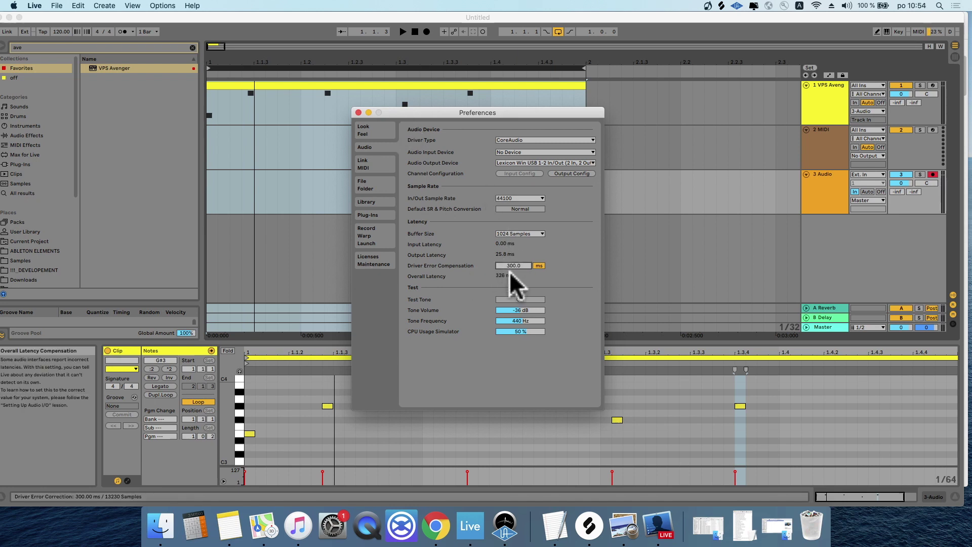
left_click_drag(508, 263, 508, 266)
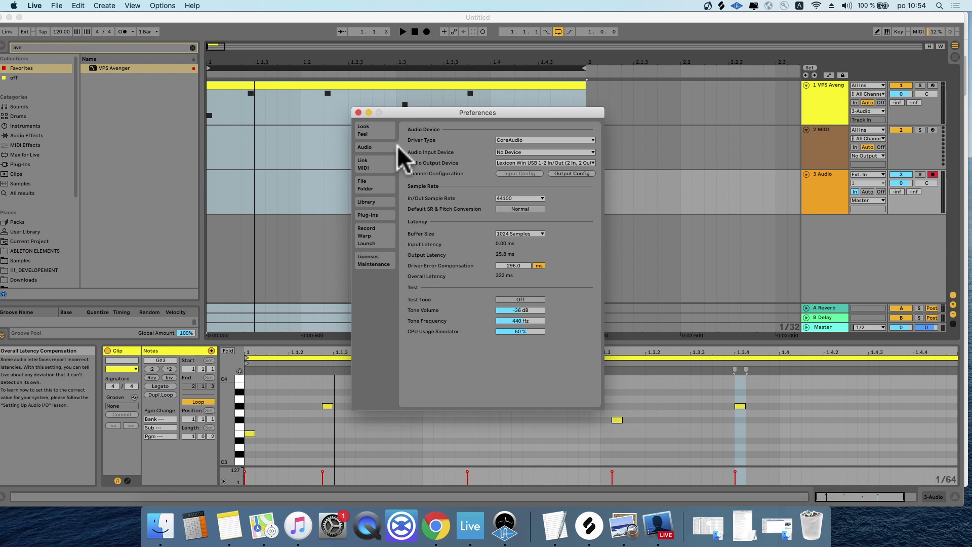
left_click(511, 260)
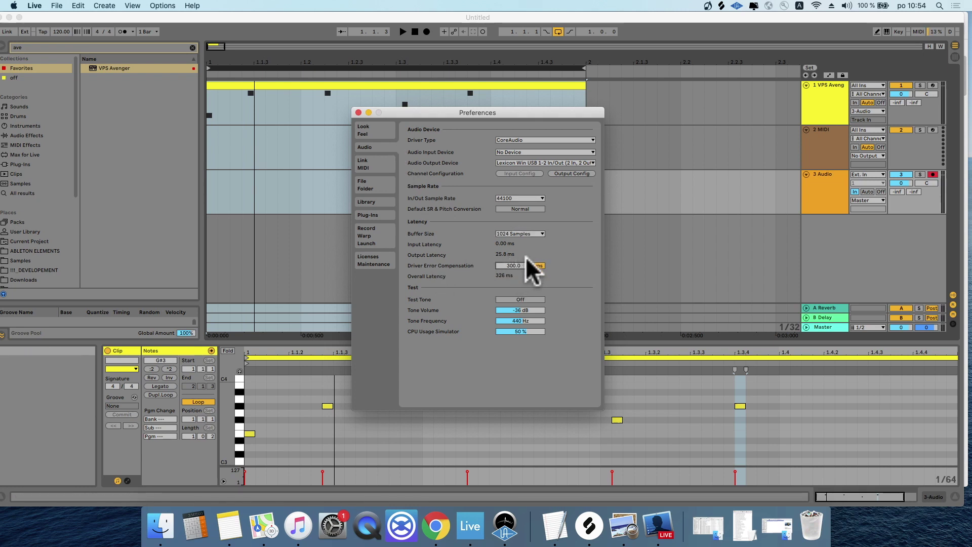
left_click(517, 234)
left_click(502, 278)
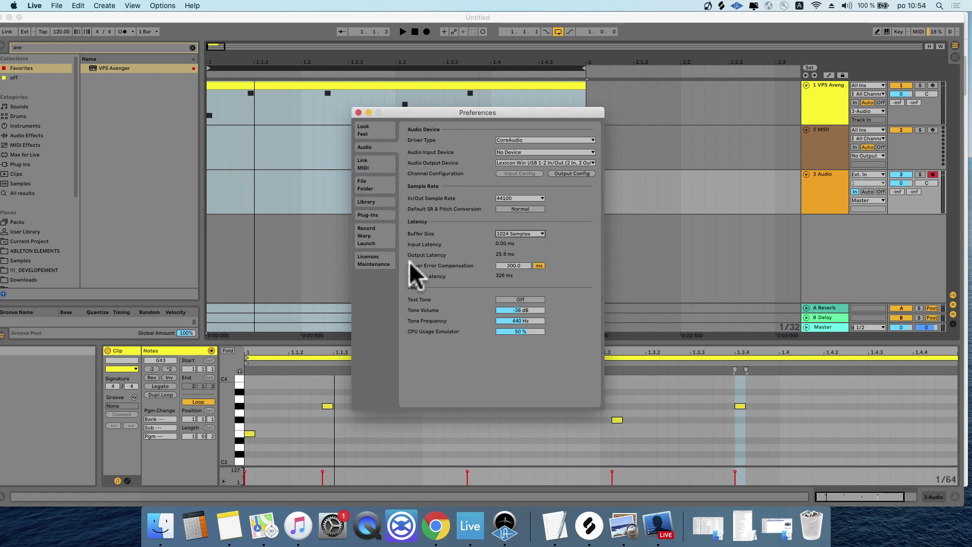
left_click(358, 111)
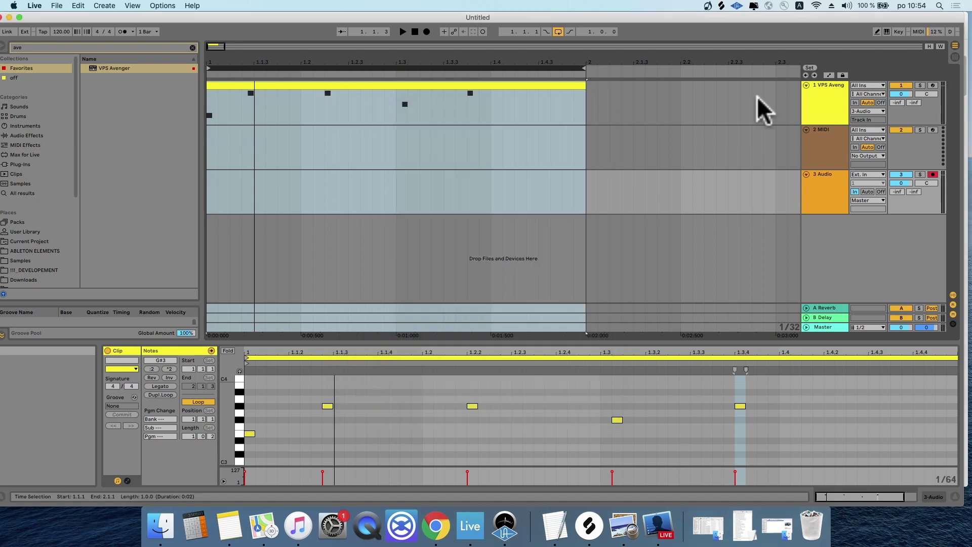
Step: Open the VPS Avenger track's instrument and play the looped first bar of its clip
left_click(838, 101)
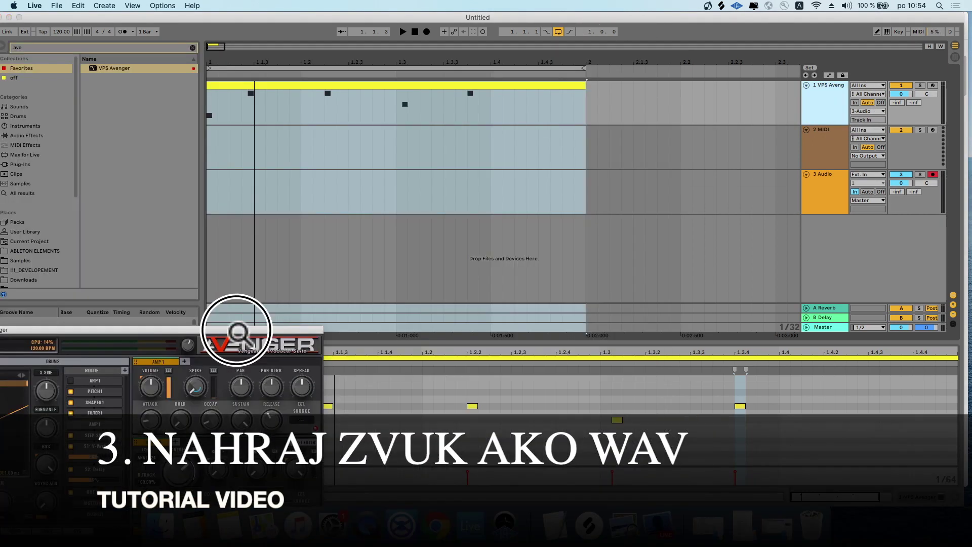
left_click_drag(286, 59, 306, 59)
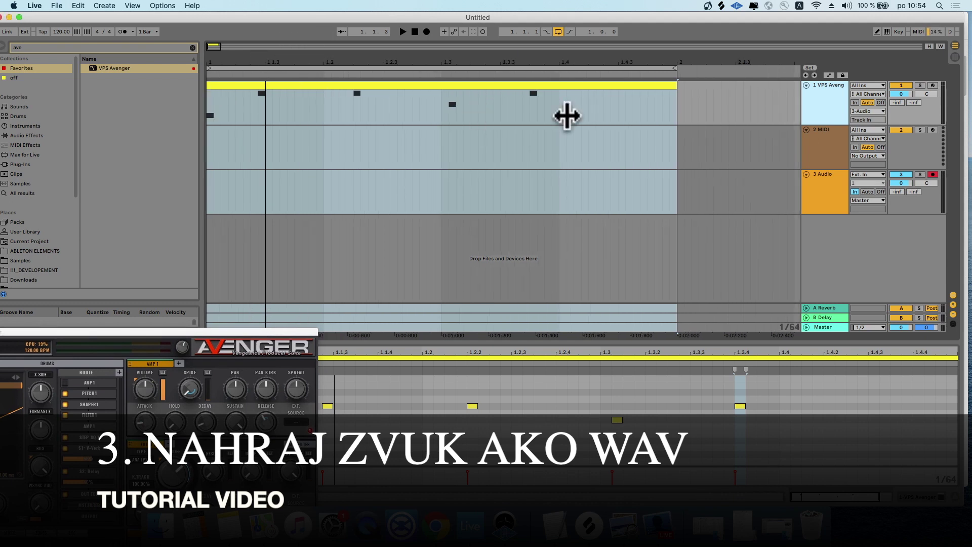
left_click(521, 66)
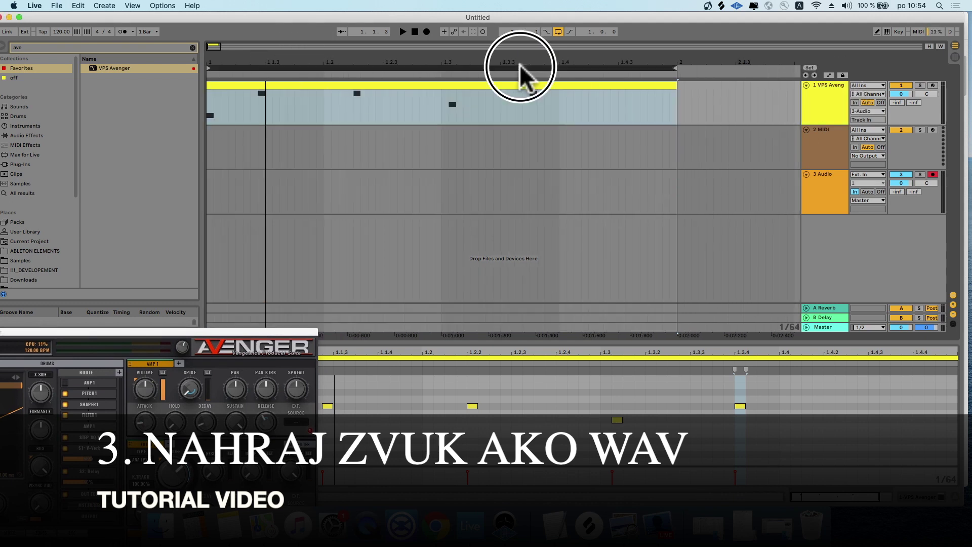
key("space")
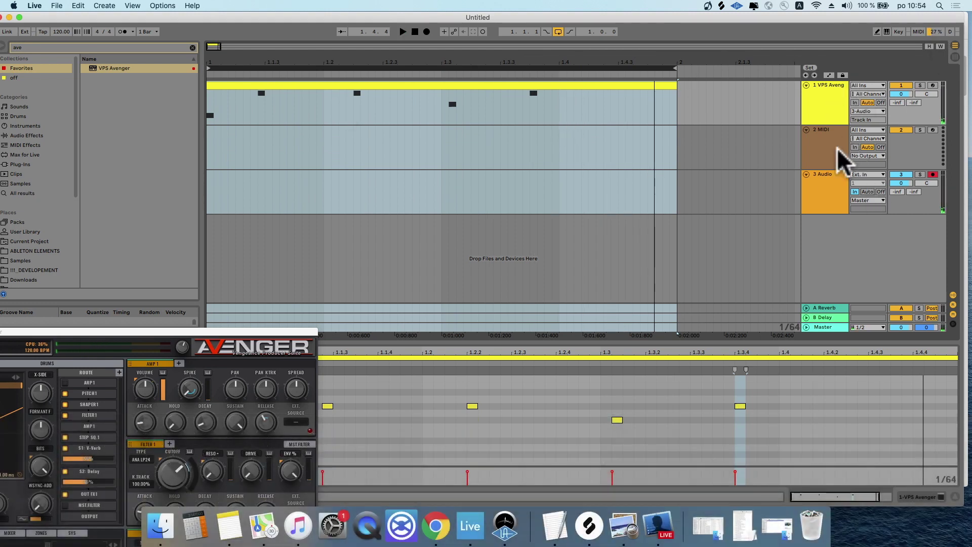
Step: Delete the existing Audio track and insert a new audio track below the MIDI track
left_click(830, 183)
key("Delete")
right_click(848, 211)
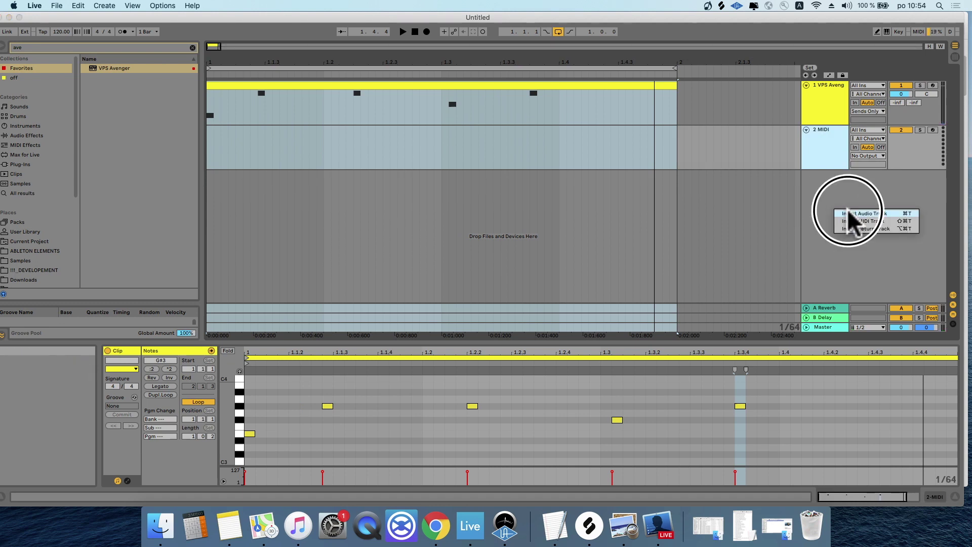
left_click(850, 213)
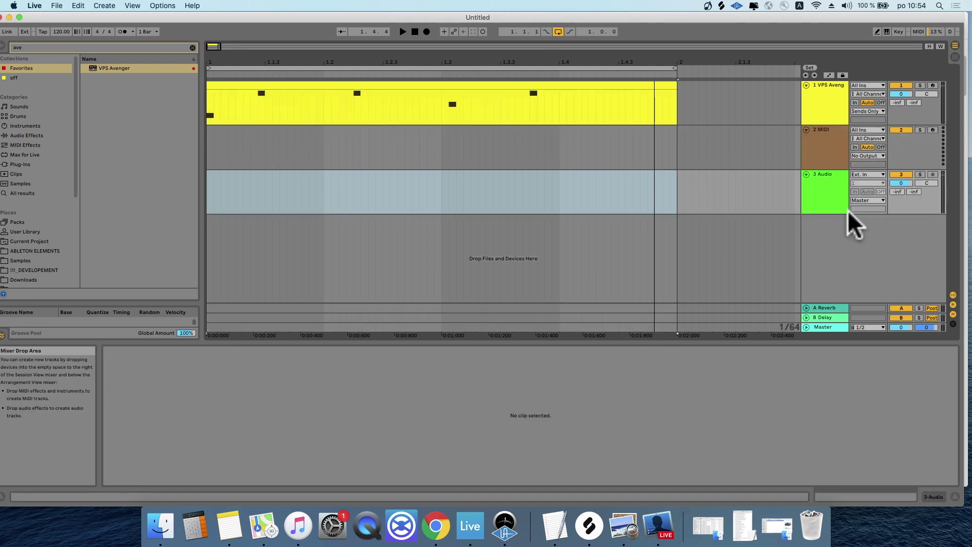
Step: Route the VPS Avenger track's output to 3-Audio, arm the 3 Audio track, and record the looped bar as audio
left_click(865, 110)
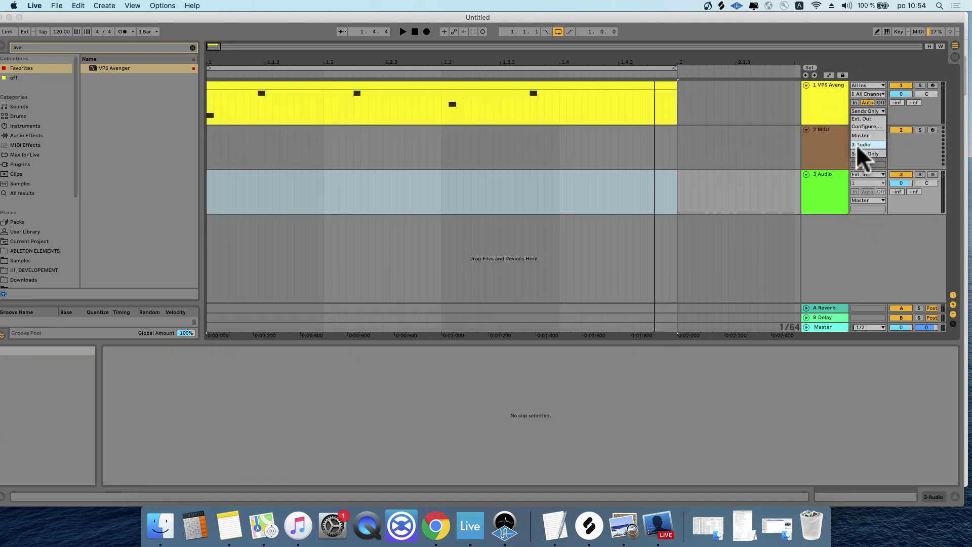
left_click(860, 145)
left_click(932, 174)
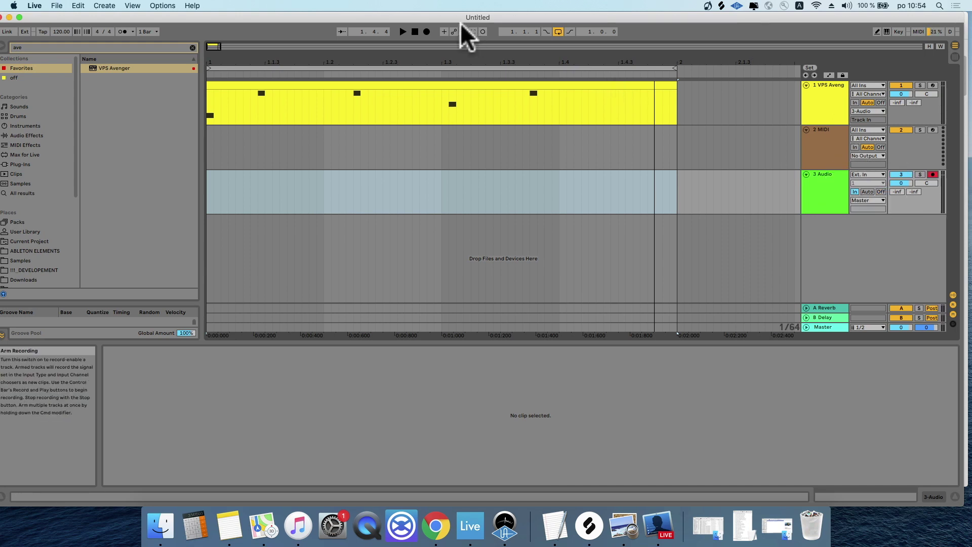
left_click(426, 31)
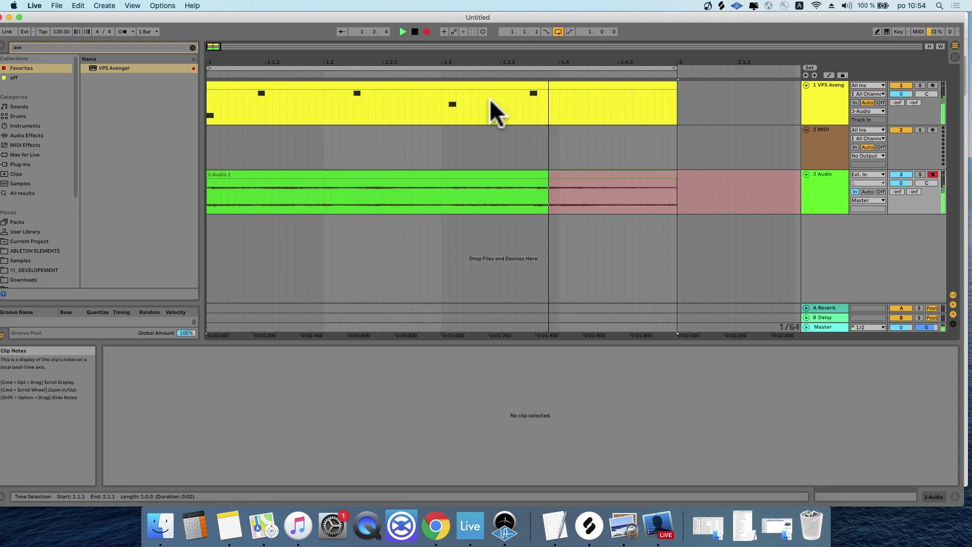
key("space")
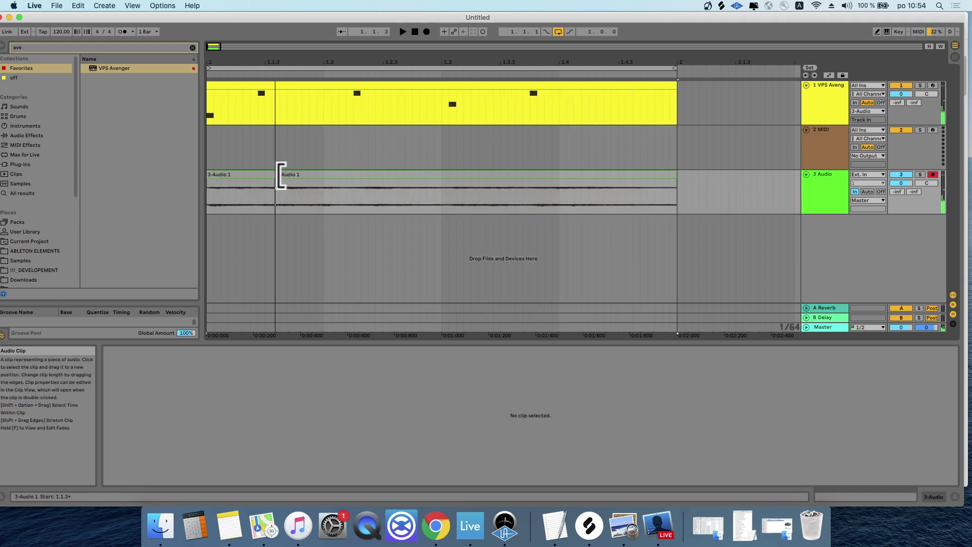
Step: Load the Organ preset OR Les Organ in the VPS Avenger instrument, move its window aside, and play the loop
left_click(278, 174)
left_click(820, 133)
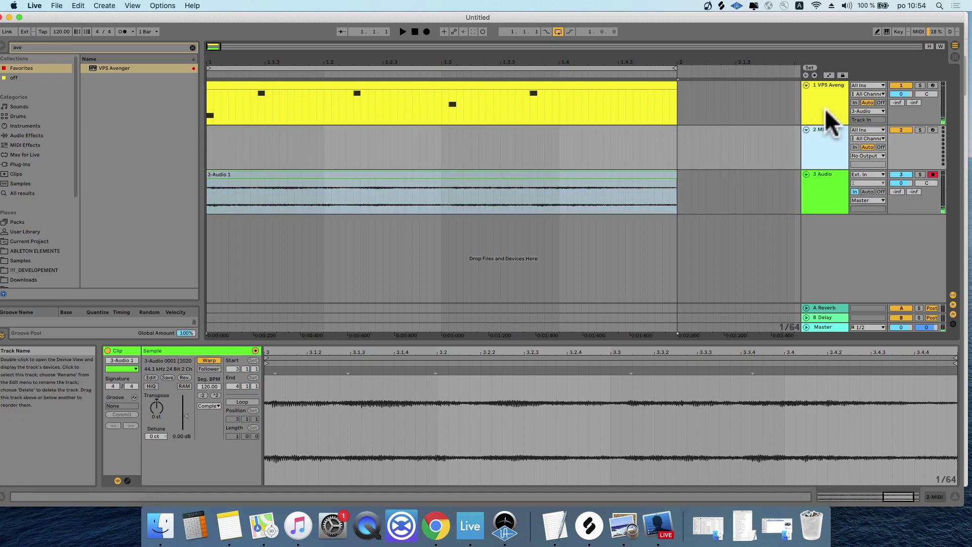
double_click(829, 117)
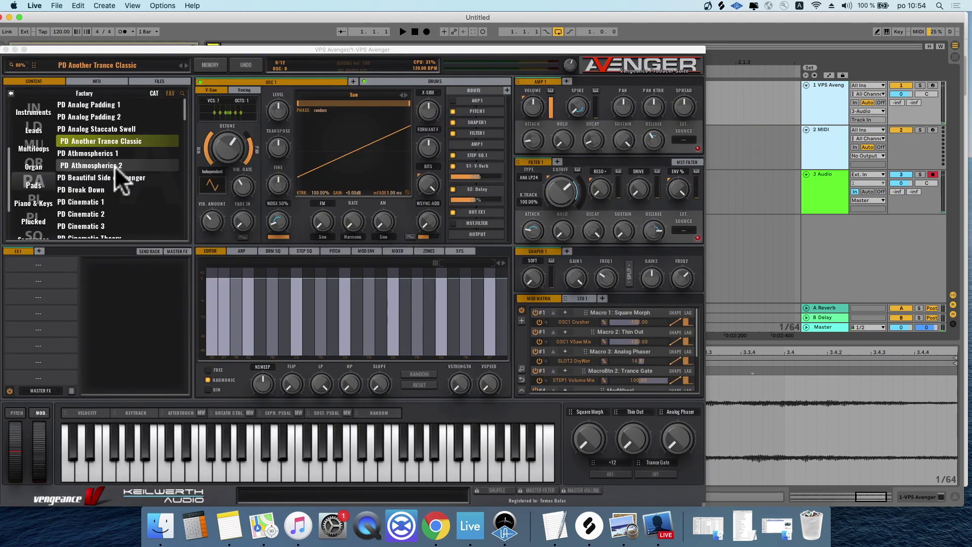
left_click(24, 162)
left_click(120, 163)
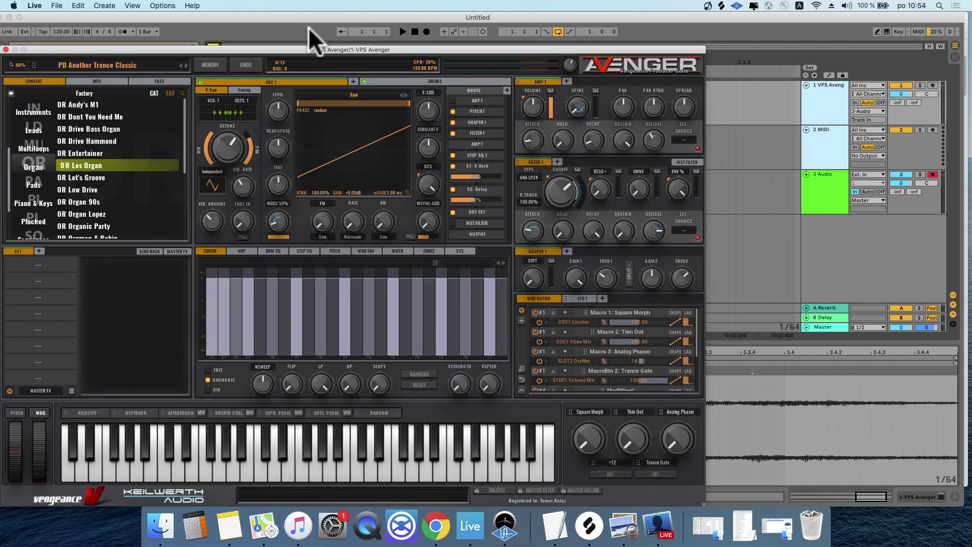
left_click_drag(329, 54, 274, 328)
key("space")
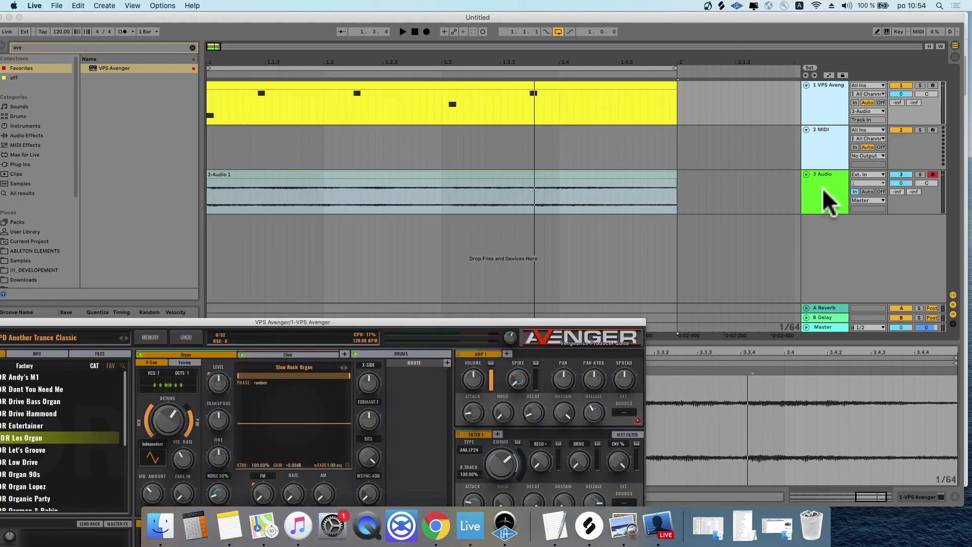
Step: Move the recorded clip from the 3 Audio track onto a new audio track below it
right_click(822, 188)
left_click(845, 271)
left_click_drag(590, 190, 574, 232)
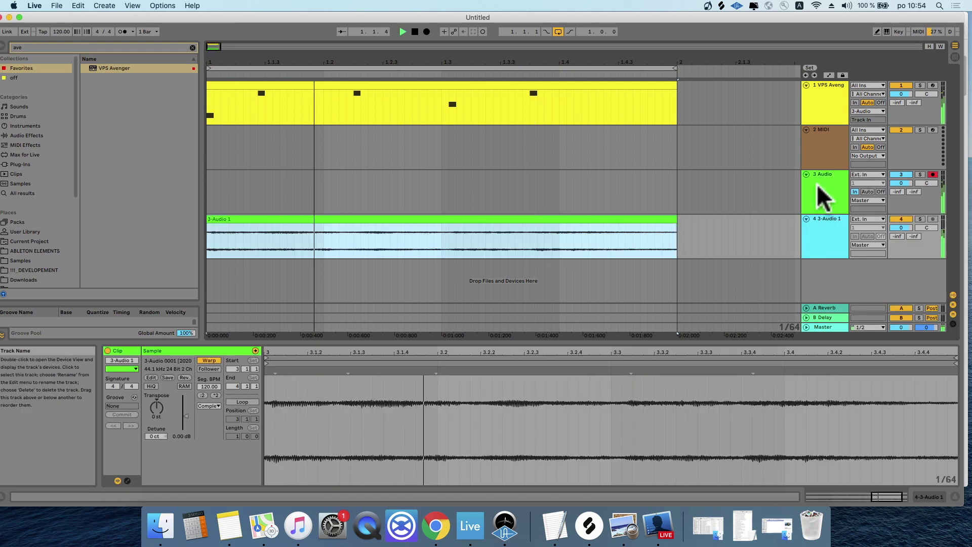
Step: Load the Bass preset BA Analogika Bass in the VPS Avenger instrument, move its window aside, and play the loop
left_click(590, 86)
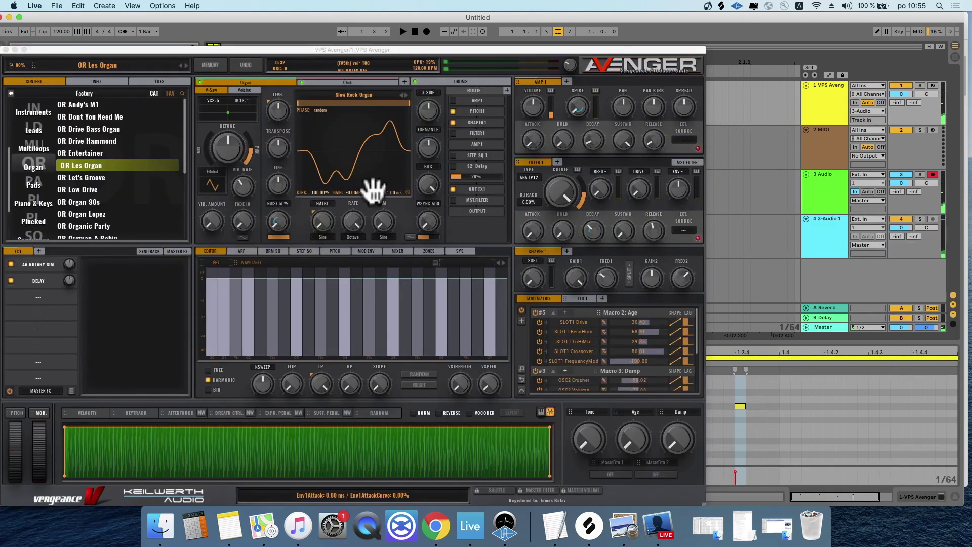
scroll(32, 162, "up", 6)
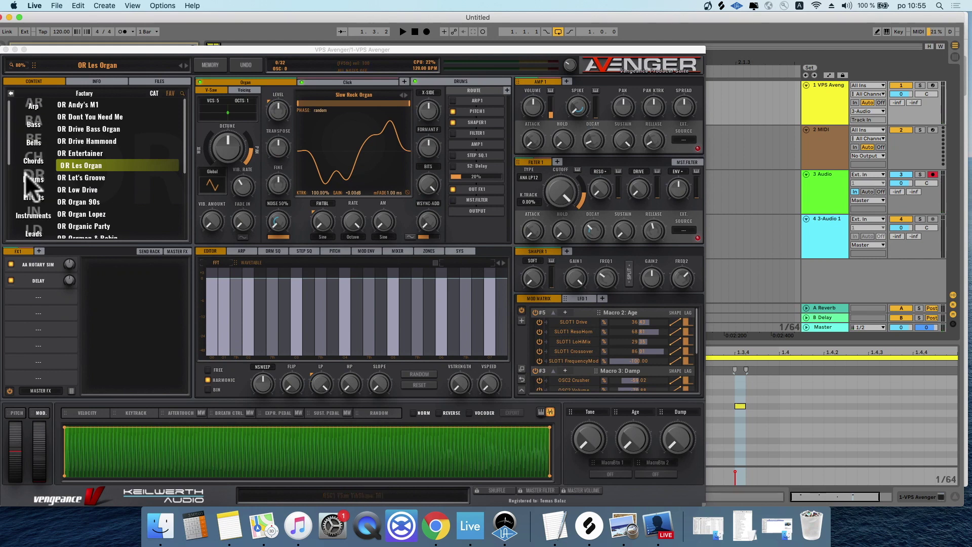
left_click(25, 173)
left_click(30, 126)
left_click(76, 129)
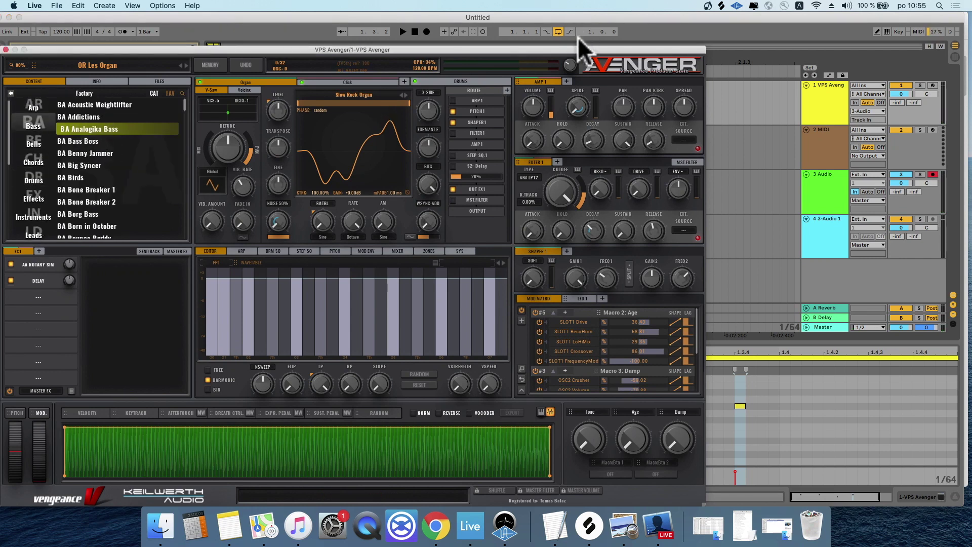
left_click_drag(576, 50, 2, 420)
key("space")
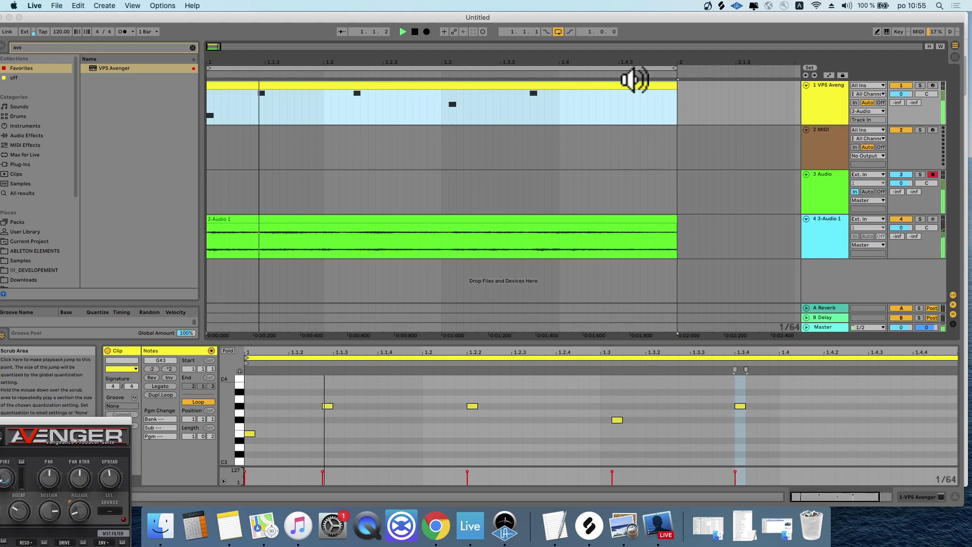
Step: Stop playback and record the bass sound over the looped bar onto the 3 Audio track
left_click(844, 144)
key("space")
left_click(842, 97)
left_click(820, 184)
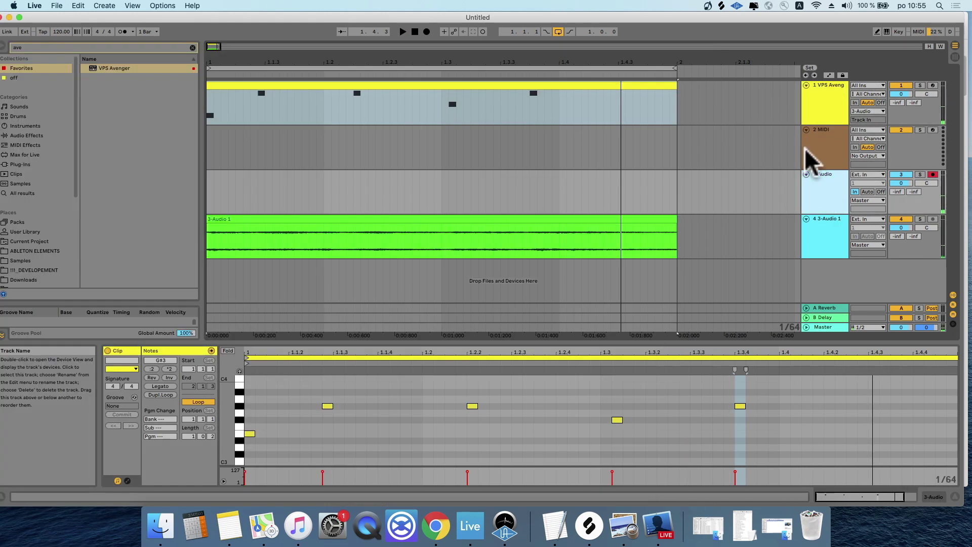
left_click(427, 30)
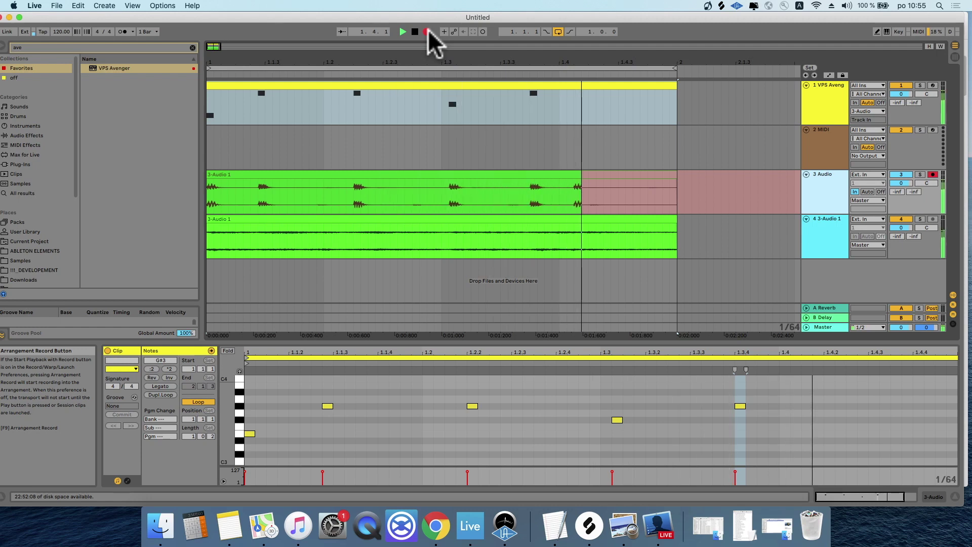
key("space")
Step: Move the new bass recording from the 3 Audio track onto a new audio track below the first recording
left_click(506, 172)
left_click_drag(238, 180, 187, 183)
left_click(222, 296)
left_click_drag(222, 296, 223, 290)
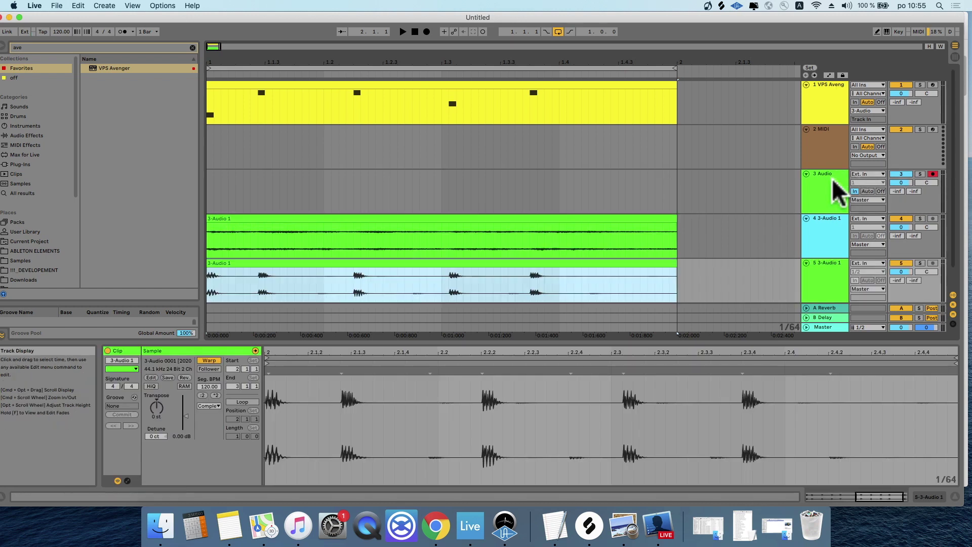
Step: Move the VPS Avenger window out of the way and delete the instrument from its track
left_click(816, 190)
double_click(825, 109)
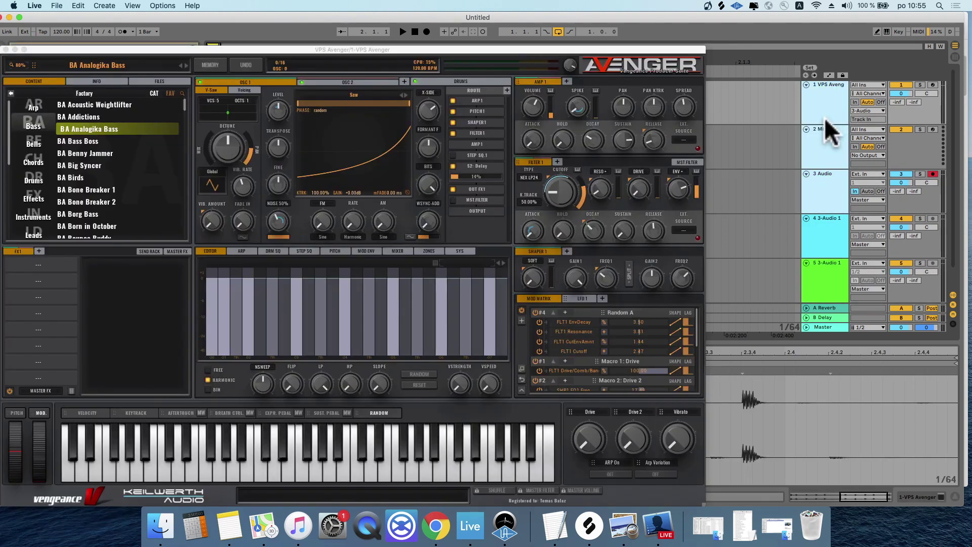
left_click(828, 103)
left_click_drag(664, 49, 5, 323)
left_click(825, 108)
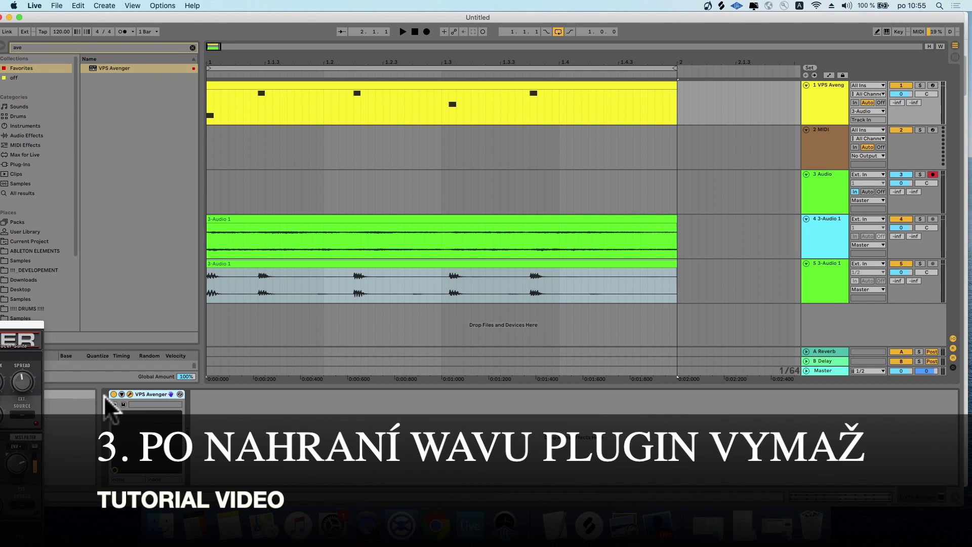
right_click(144, 394)
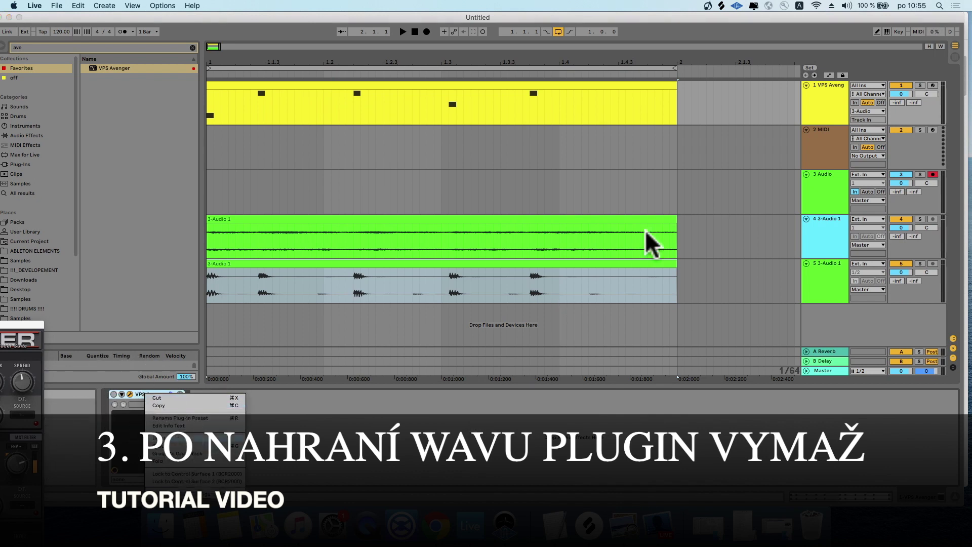
key("Delete")
Step: Play the looped bar with the two recorded audio clips and check the CPU load meter
left_click(817, 248)
left_click(821, 109)
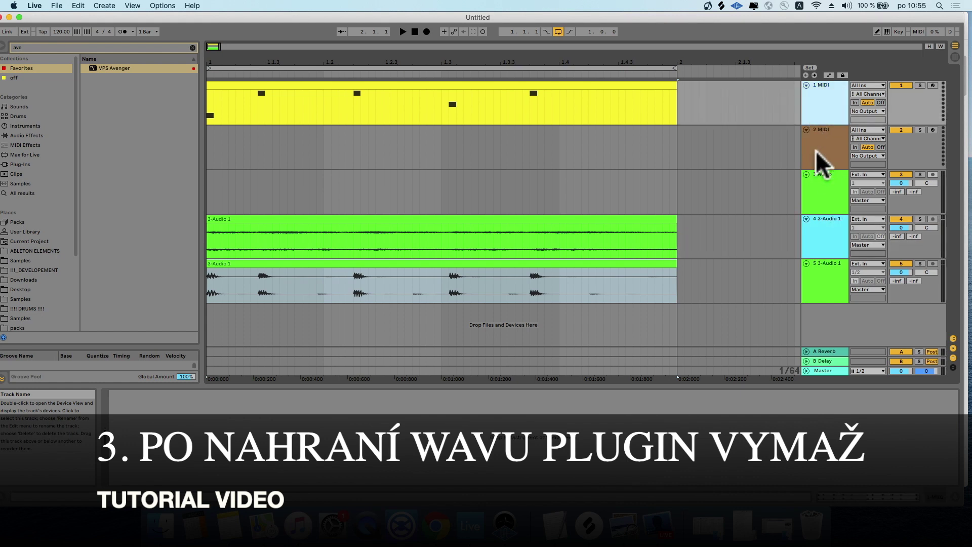
key("space")
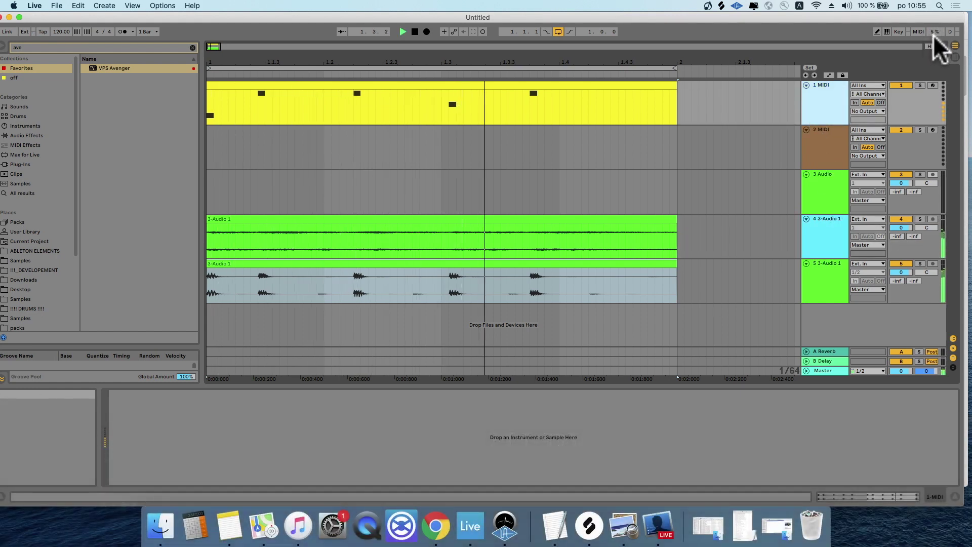
key("space")
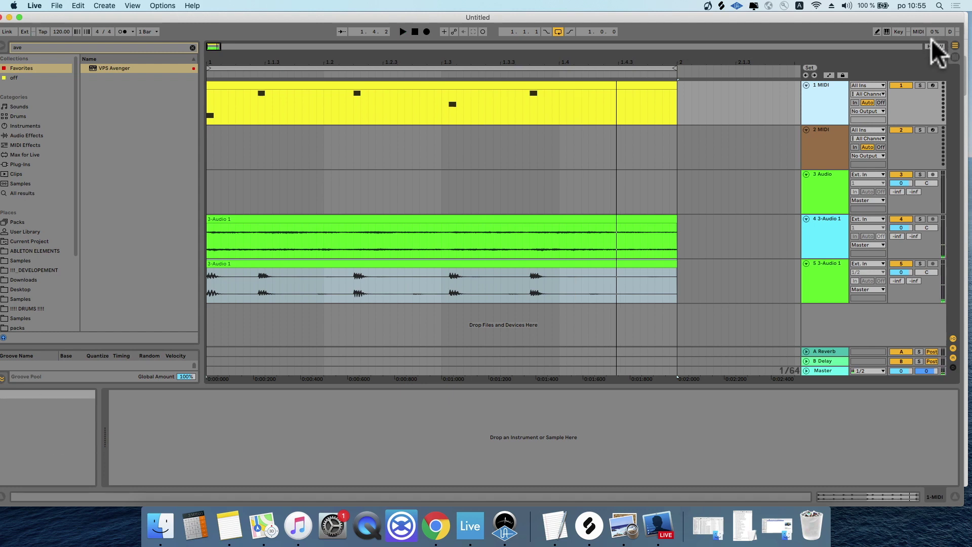
left_click(506, 219)
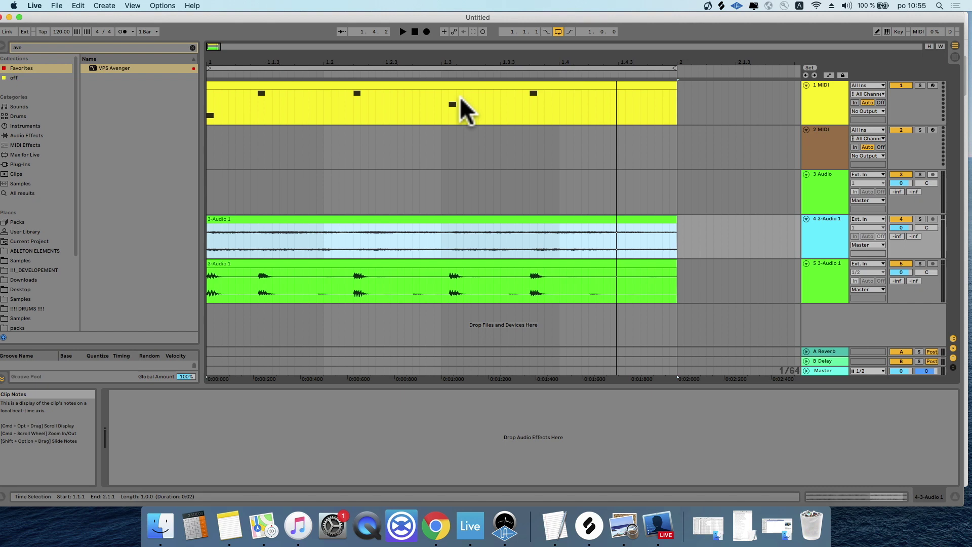
left_click(532, 86)
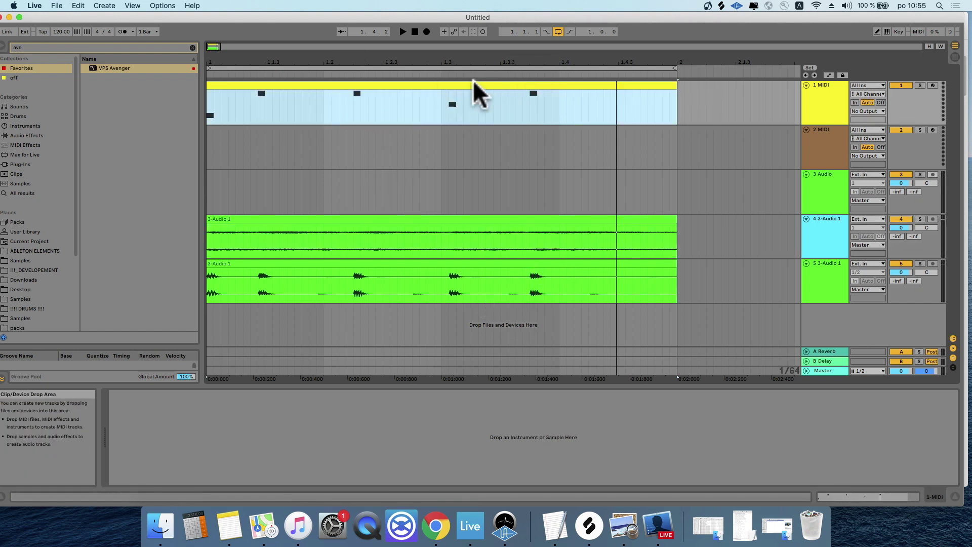
left_click(822, 147)
left_click(821, 181)
left_click(815, 232)
left_click(819, 278)
left_click(824, 233)
left_click(827, 276)
left_click(824, 238)
left_click(819, 284)
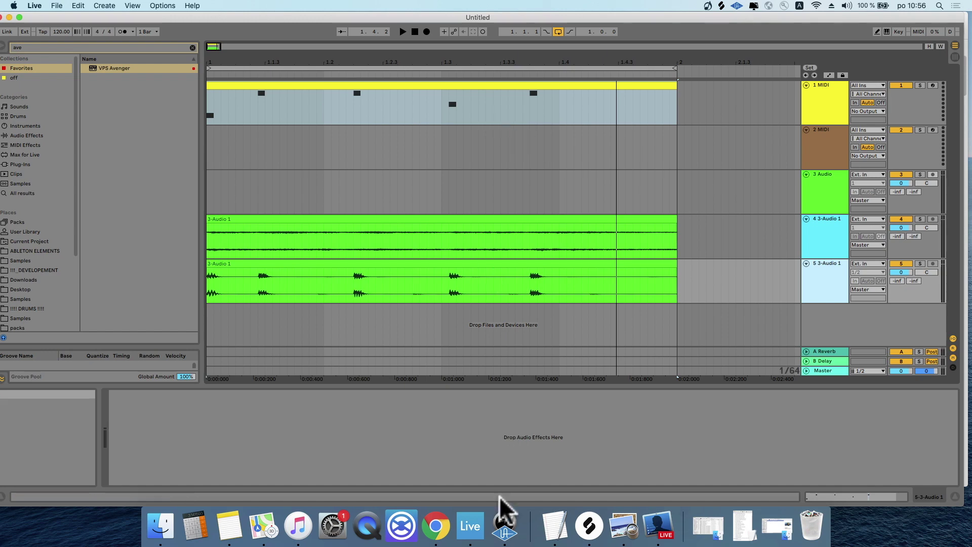
Step: Switch to the Počítač_na_Hudbu.pdf document and read tip 4 about putting CPU-heavy effects on sends
left_click(713, 524)
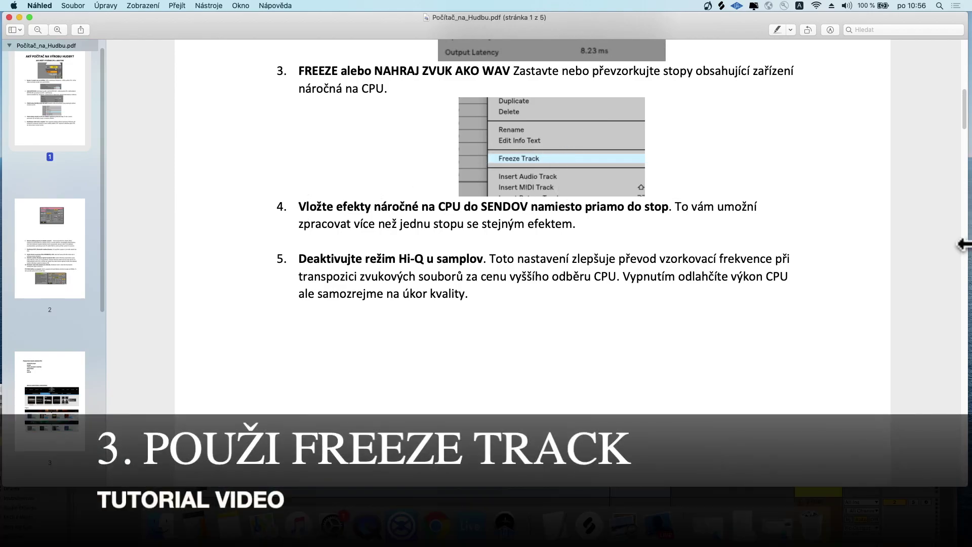
left_click_drag(577, 224, 298, 208)
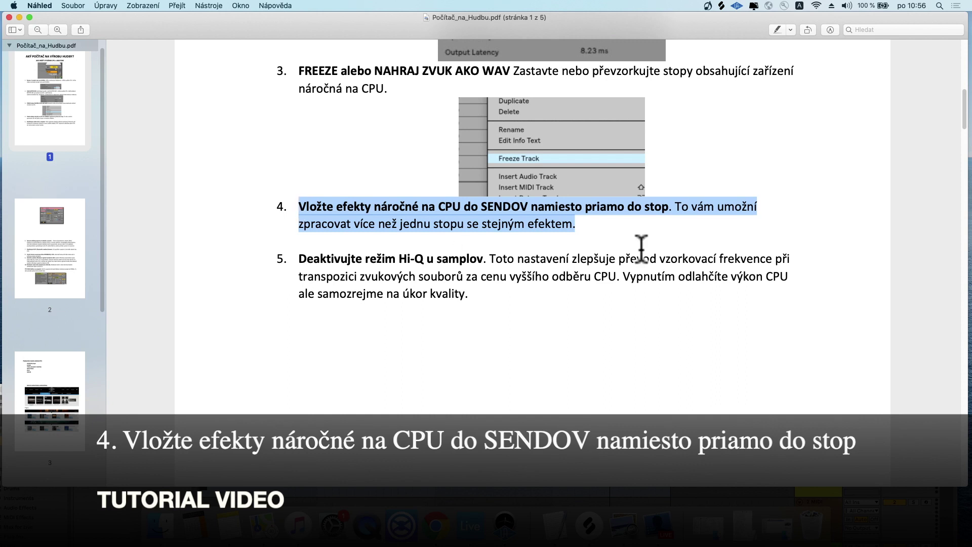
left_click(611, 228)
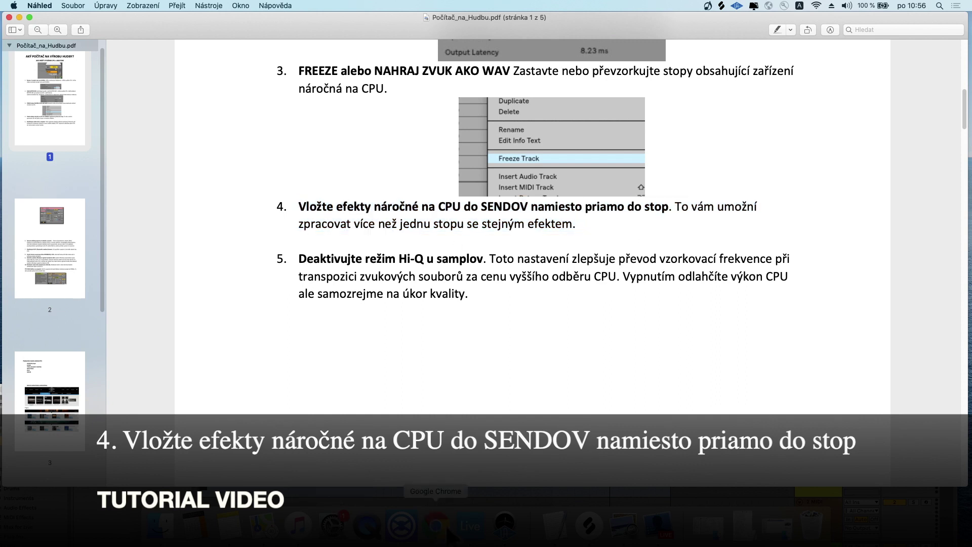
Step: Switch back to Ableton Live, enlarge its window to full size, and select the 1 MIDI track
left_click(470, 529)
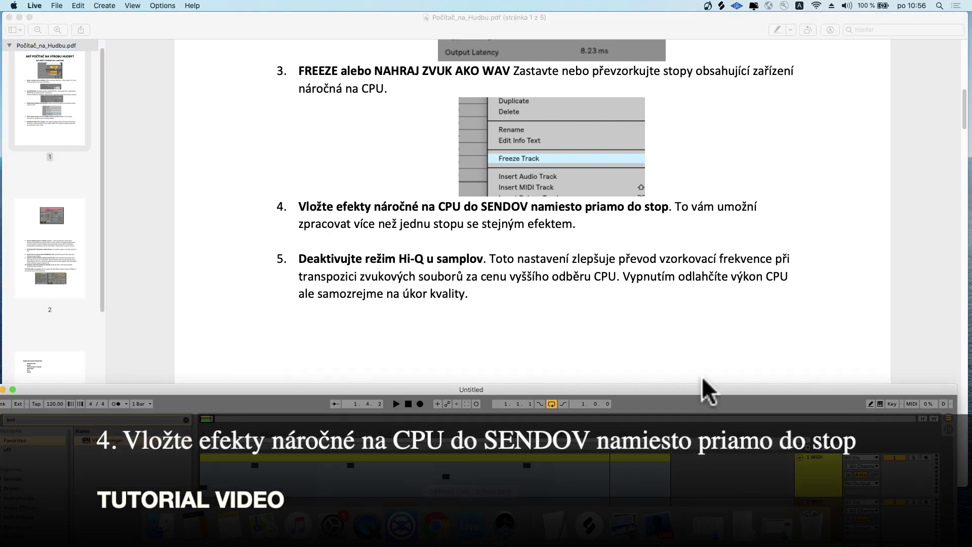
double_click(601, 390)
left_click(834, 90)
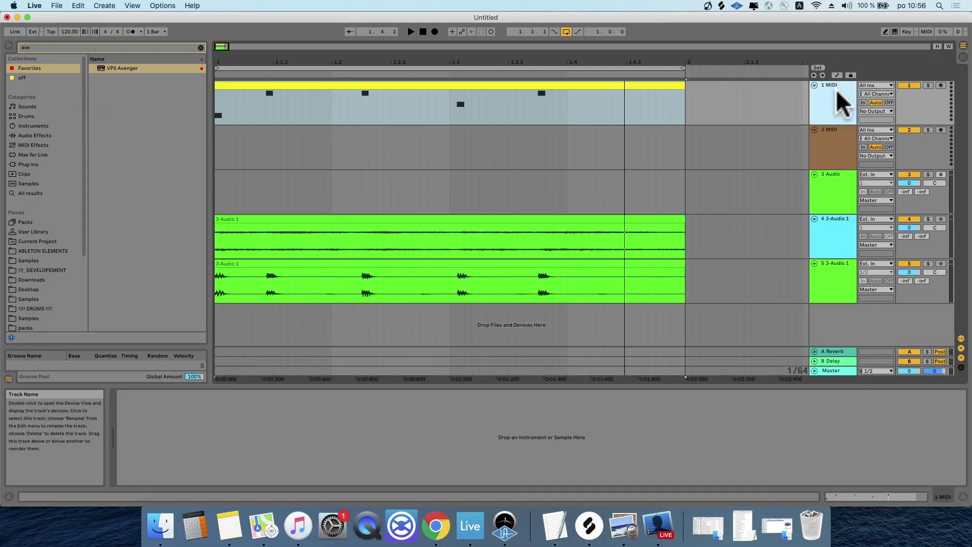
Step: Search the browser for "rever" within the audio effects and add Reverb to the 1 MIDI track
left_click(79, 47)
type("refver")
key("super+a")
type("rever")
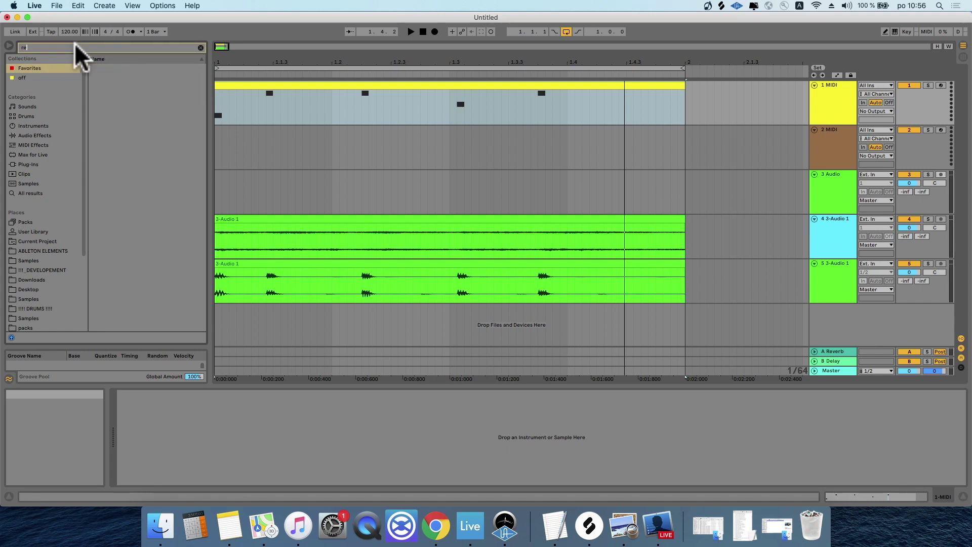
left_click(38, 136)
left_click_drag(113, 87, 829, 109)
Step: Copy the Reverb from the 1 MIDI track onto the 2 MIDI track and the two tracks holding the recordings
left_click(271, 393)
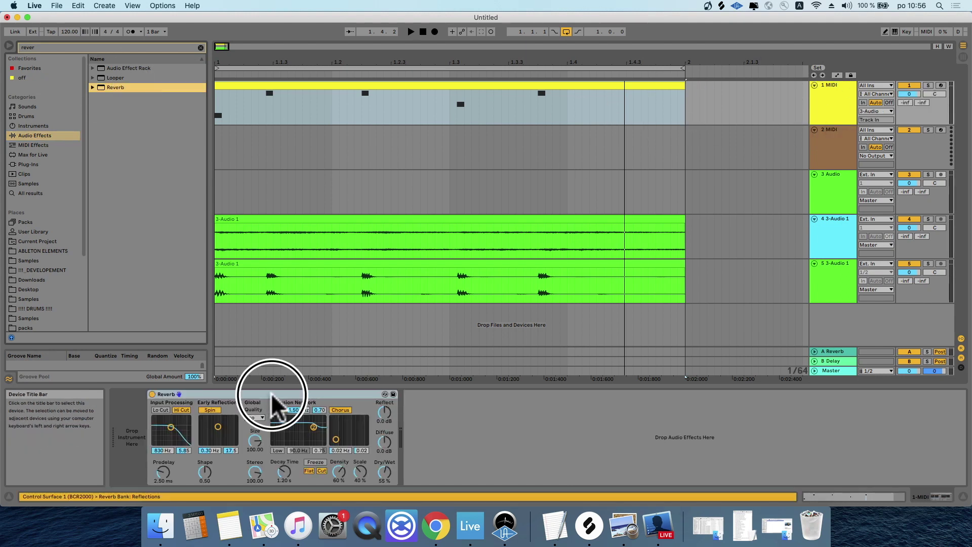
left_click(833, 137)
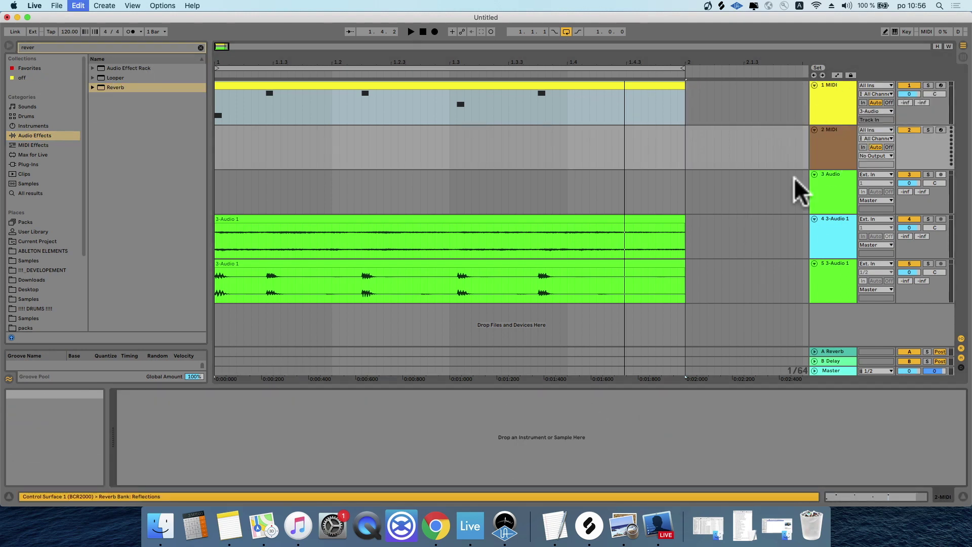
left_click(843, 222)
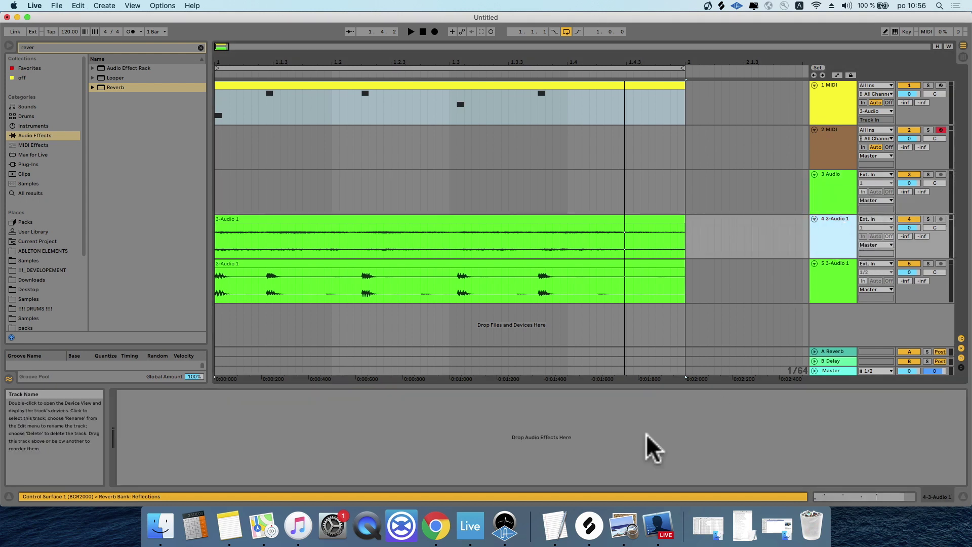
left_click(821, 284)
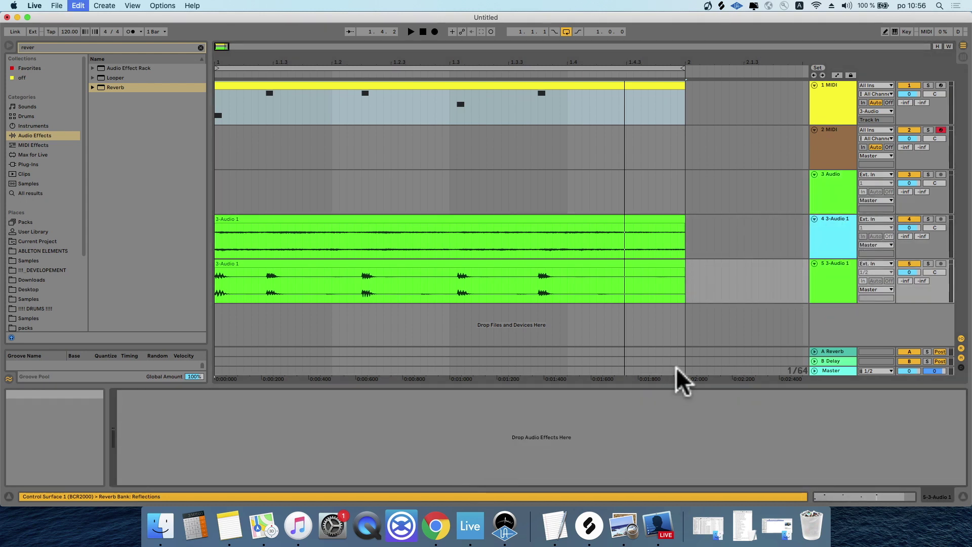
Step: Paste the Reverb onto the 5 3-Audio 1 track and duplicate all five tracks
key("super+v")
left_click(842, 275)
left_click(824, 92, "shift")
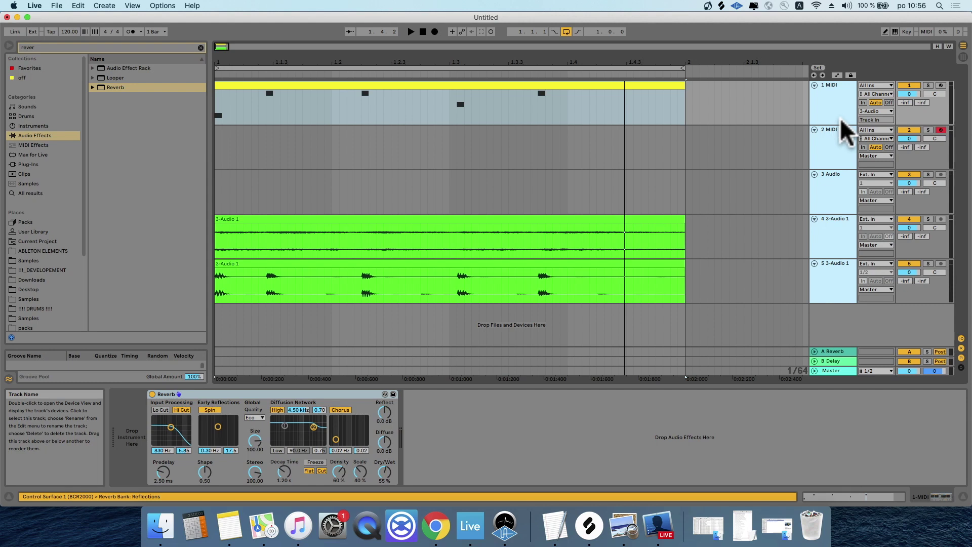
key("super+d")
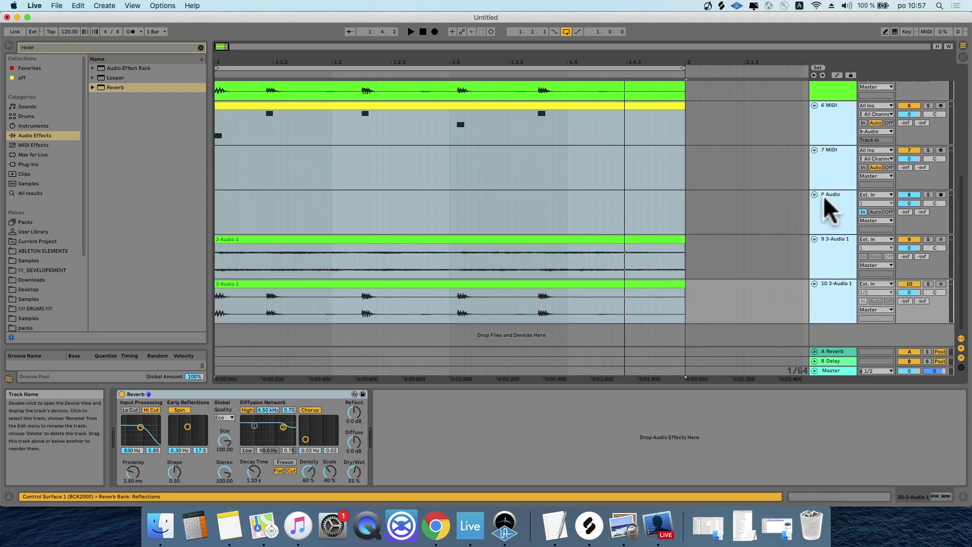
Step: Delete the Reverb device from the A return track
left_click(838, 294)
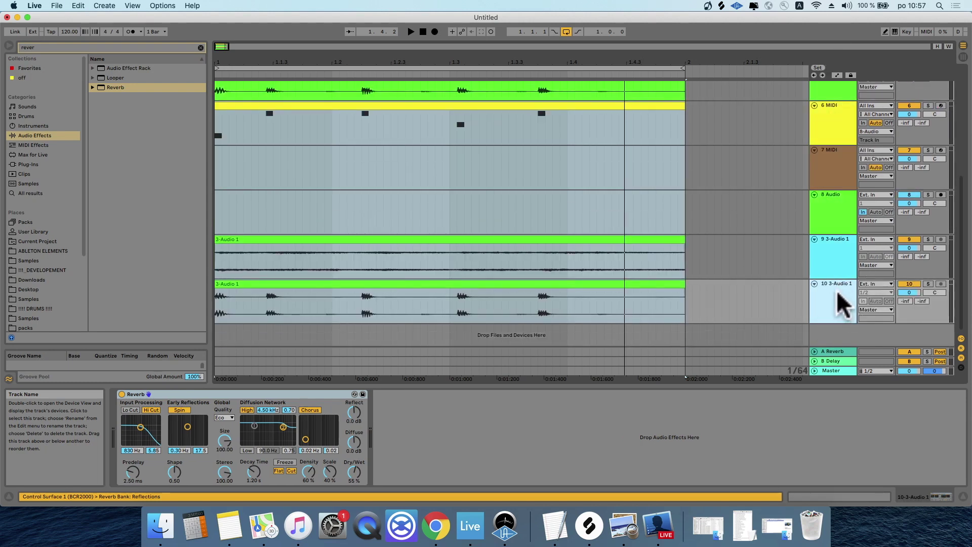
left_click(837, 350)
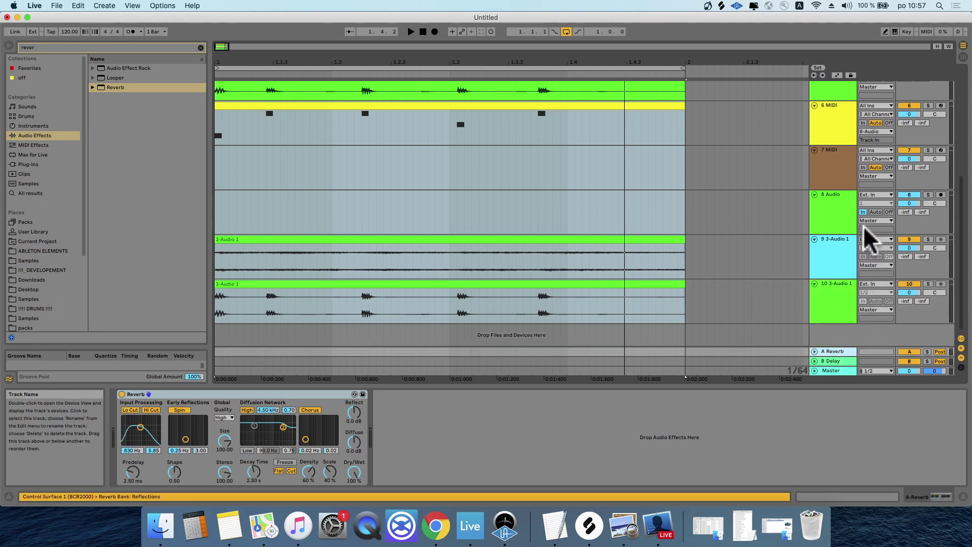
left_click(237, 393)
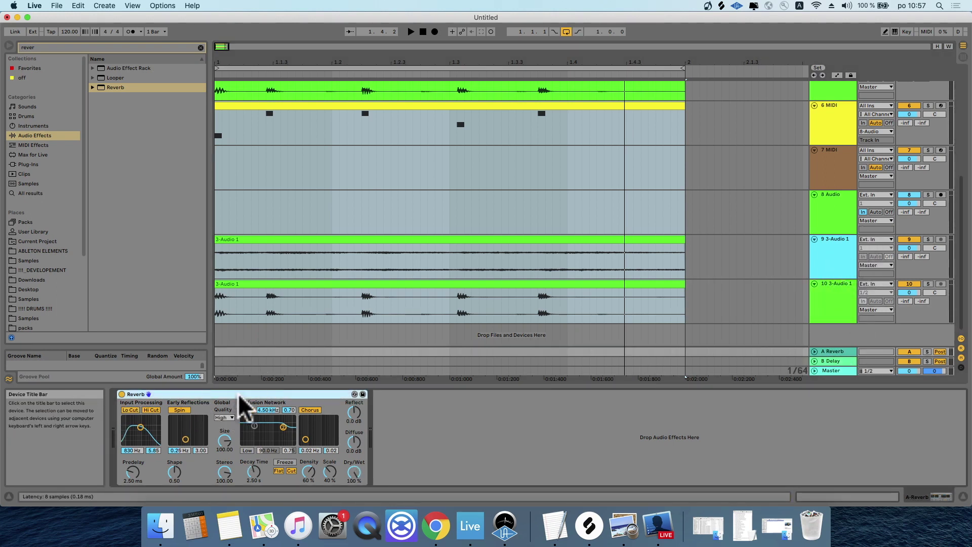
key("Delete")
Step: Solo the 10 3-Audio 1 track and delete its Reverb, playing the track with and without the effect
left_click(840, 297)
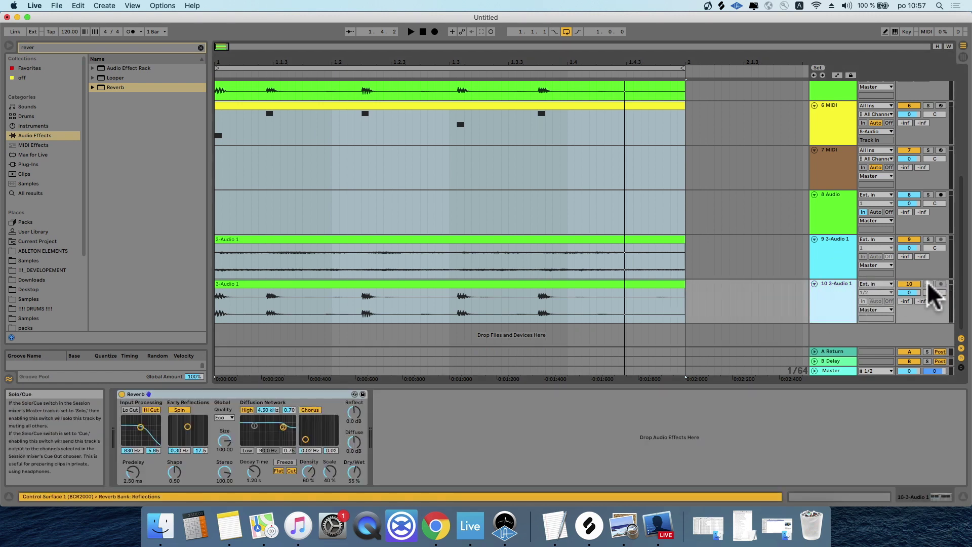
left_click(928, 283)
key("space")
left_click(848, 301)
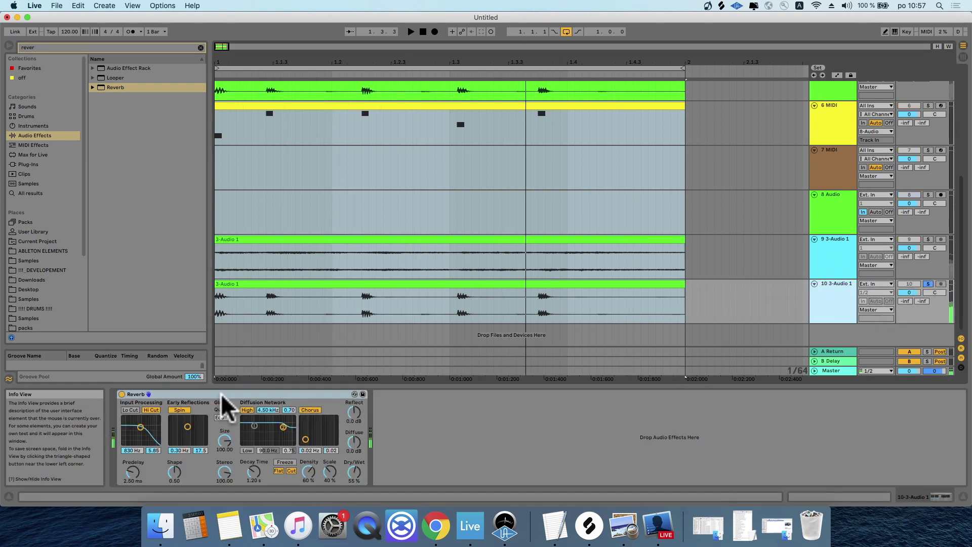
key("Delete")
key("space")
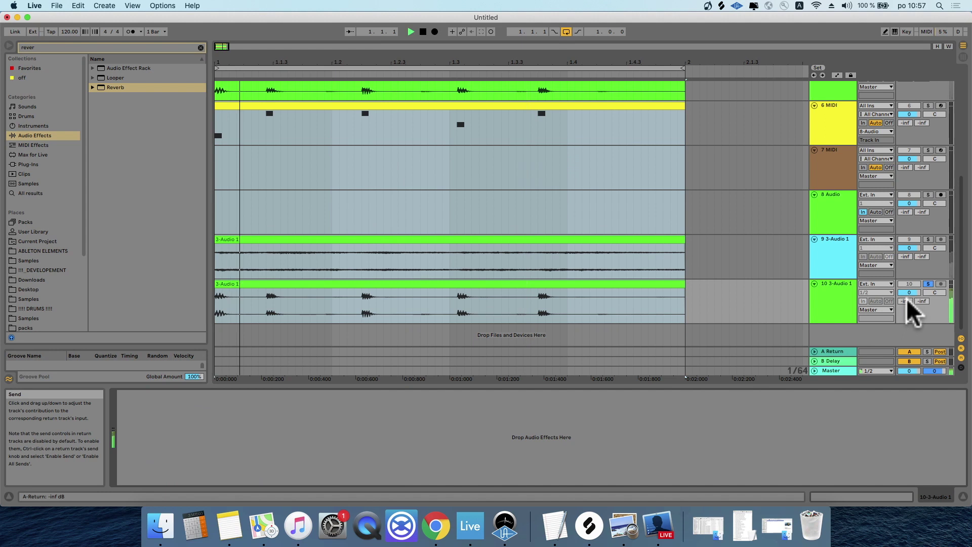
Step: Raise send A of the 10 3-Audio 1 track to 0 dB and reset its send B to -inf
left_click_drag(906, 300, 906, 249)
left_click_drag(918, 299, 918, 248)
double_click(924, 299)
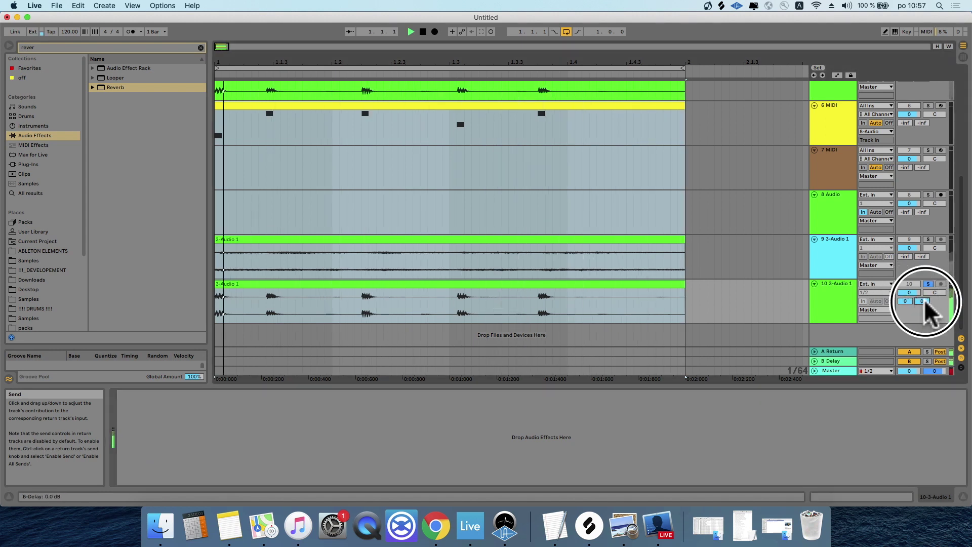
left_click(846, 303)
left_click(831, 349)
key("space")
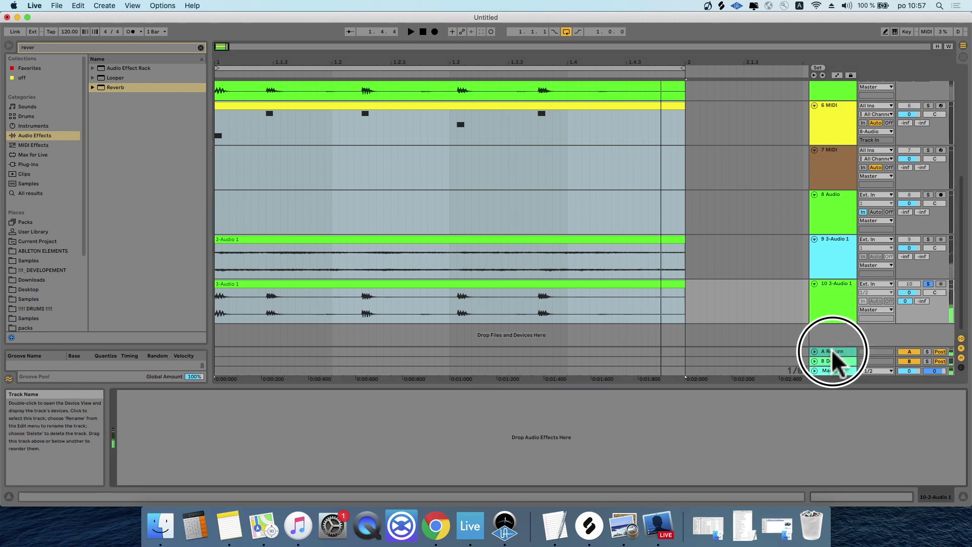
Step: Expand the A return, move the Reverb from the 8 Audio track onto it, and set its Dry/Wet to 100%
left_click(815, 351)
double_click(824, 317)
left_click(825, 314)
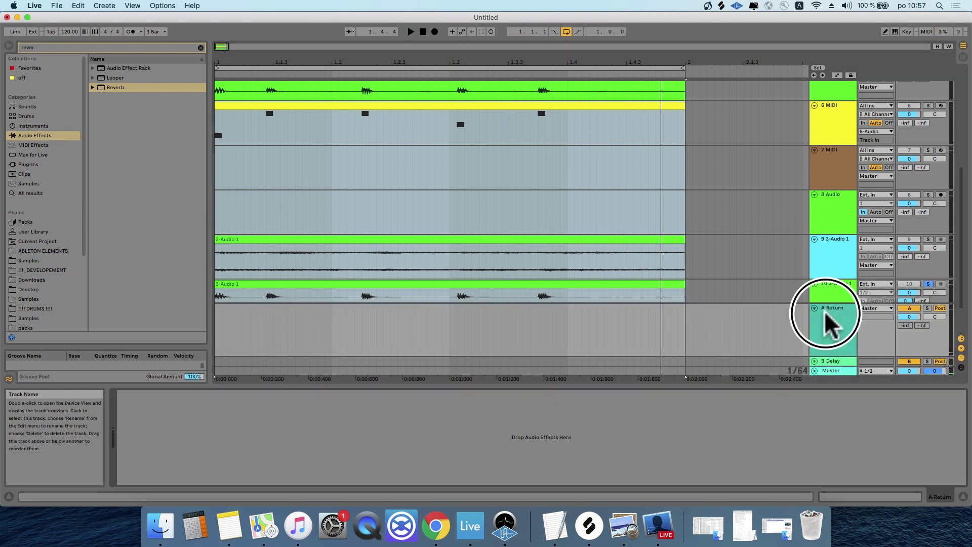
double_click(837, 208)
left_click_drag(314, 394, 830, 326)
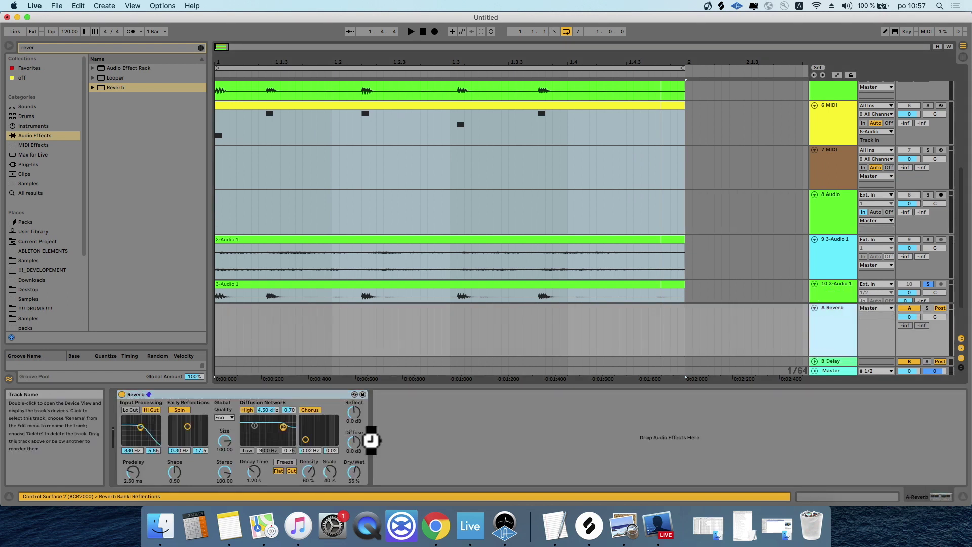
key("space")
left_click_drag(357, 485, 358, 460)
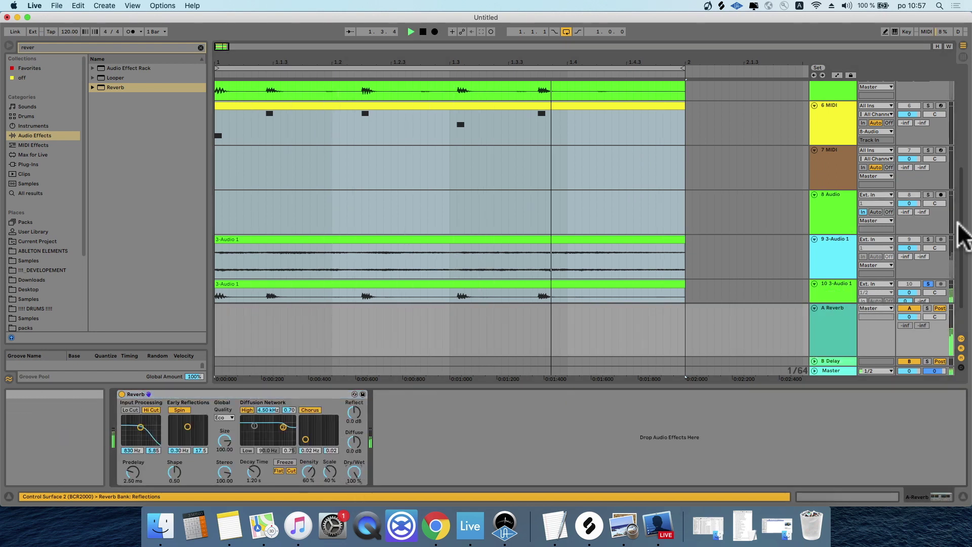
Step: Set send A to 0 dB on tracks 3 Audio through 9 3-Audio 1 together
left_click(835, 259)
scroll(837, 255, "up", 5)
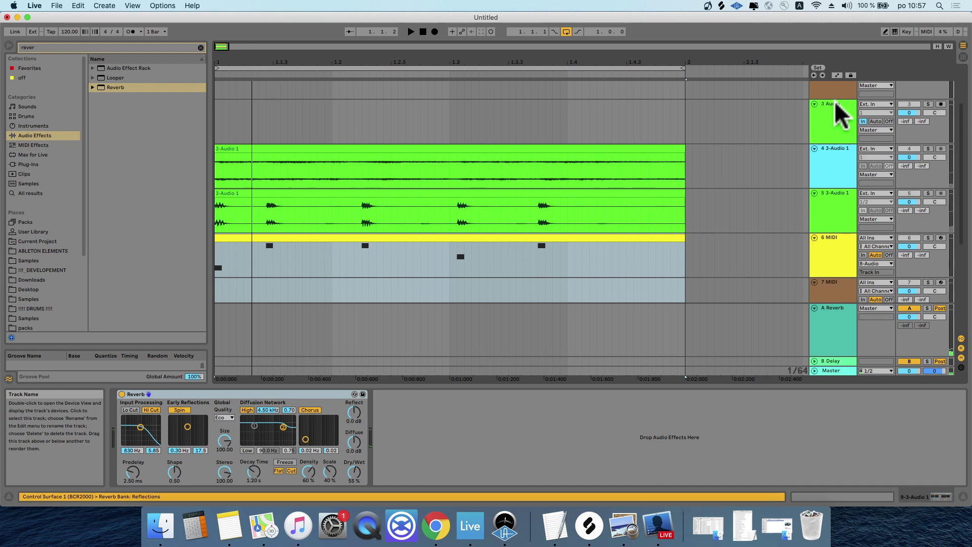
left_click(834, 103, "shift")
left_click_drag(907, 120, 906, 110)
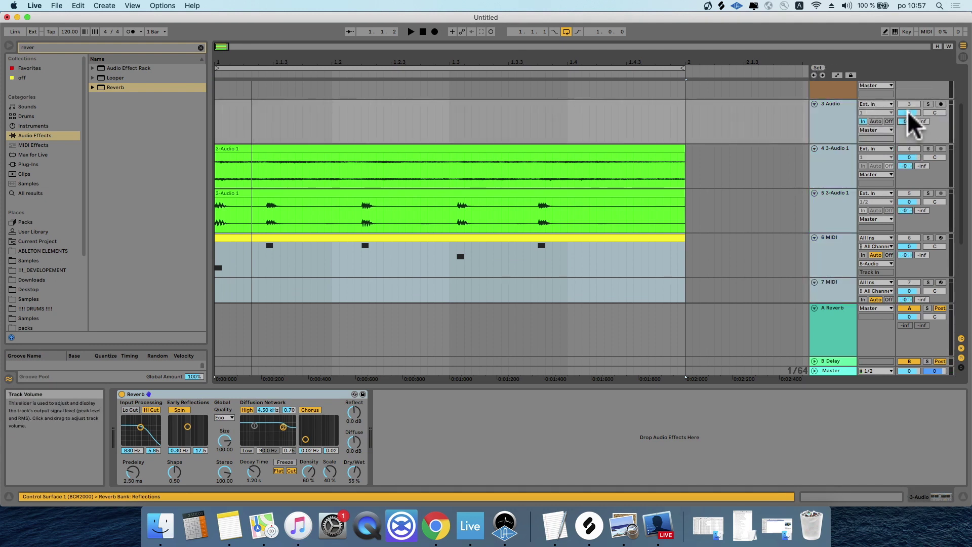
Step: Check the device chains of the 10 3-Audio 1 track and both returns, and open the track's clip
scroll(835, 221, "down", 5)
left_click(830, 261)
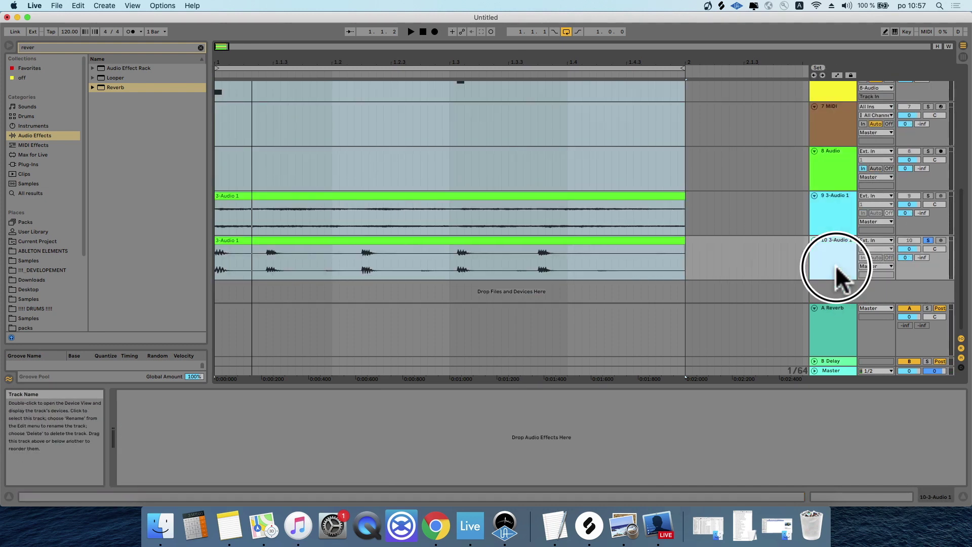
left_click(834, 361)
left_click(831, 321)
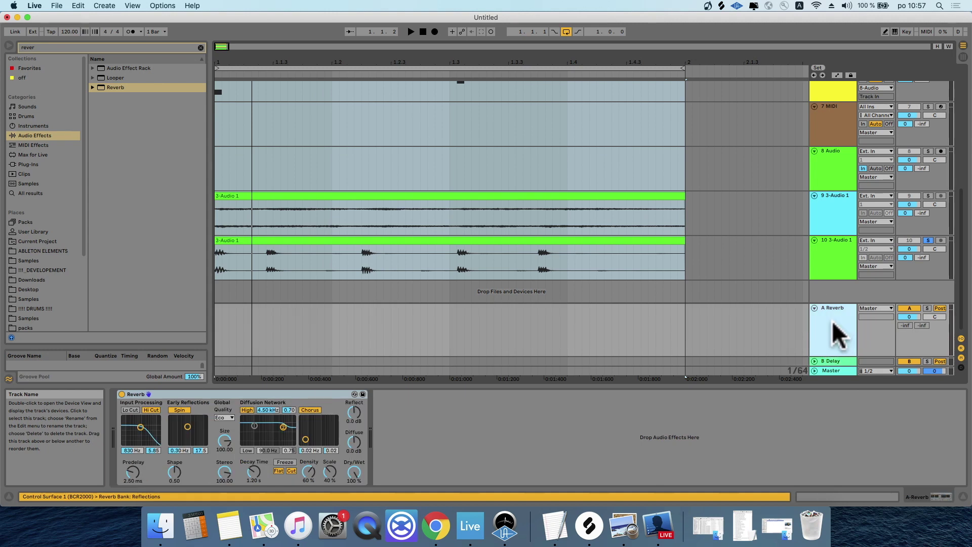
key("super+a")
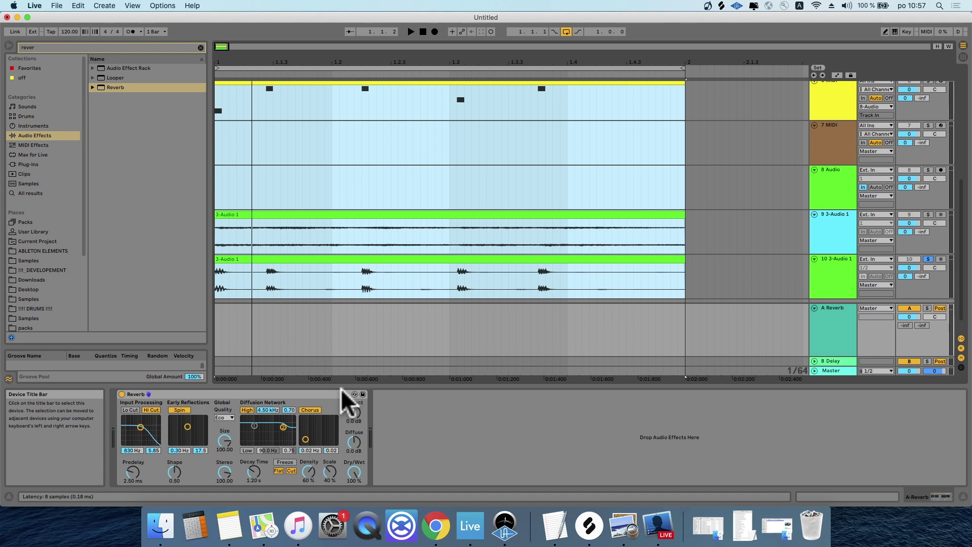
left_click(512, 271)
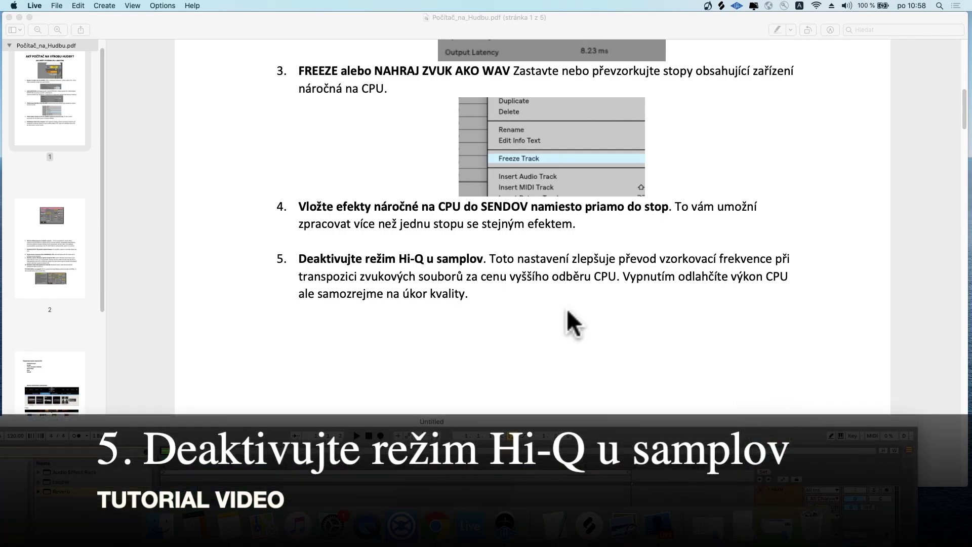
Step: Read tip 5 about deactivating Hi-Q mode on samples in Počítač_na_Hudbu.pdf and bring the Ableton Live window back
scroll(557, 301, "down", 2)
scroll(556, 300, "down", 1)
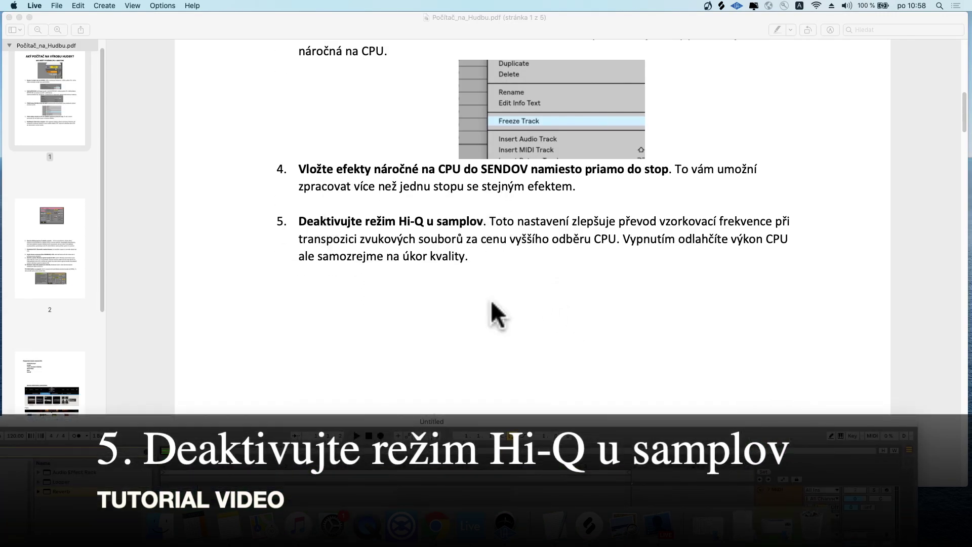
left_click_drag(499, 419, 578, 377)
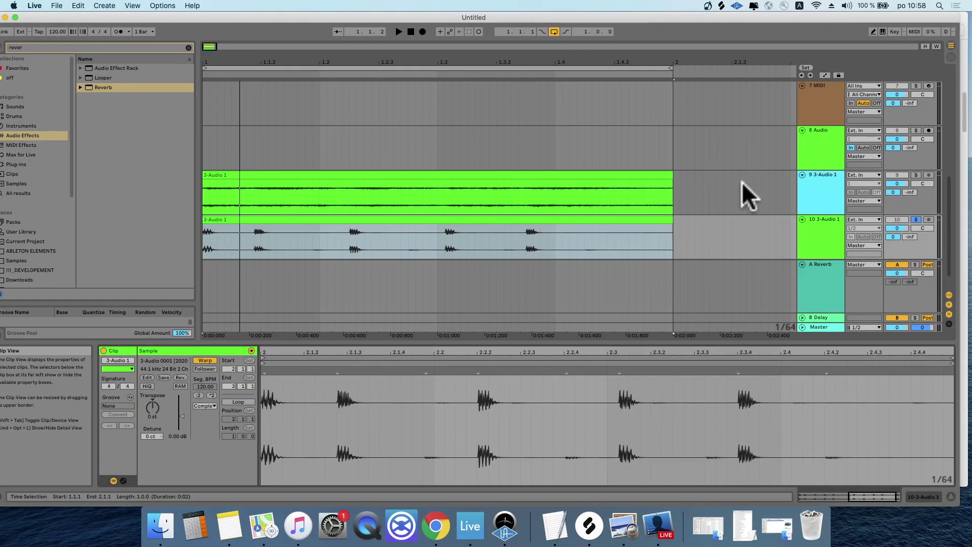
Step: Solo the 9 3-Audio 1 track, play it, and enable HiQ on its clip
left_click(916, 174)
key("space")
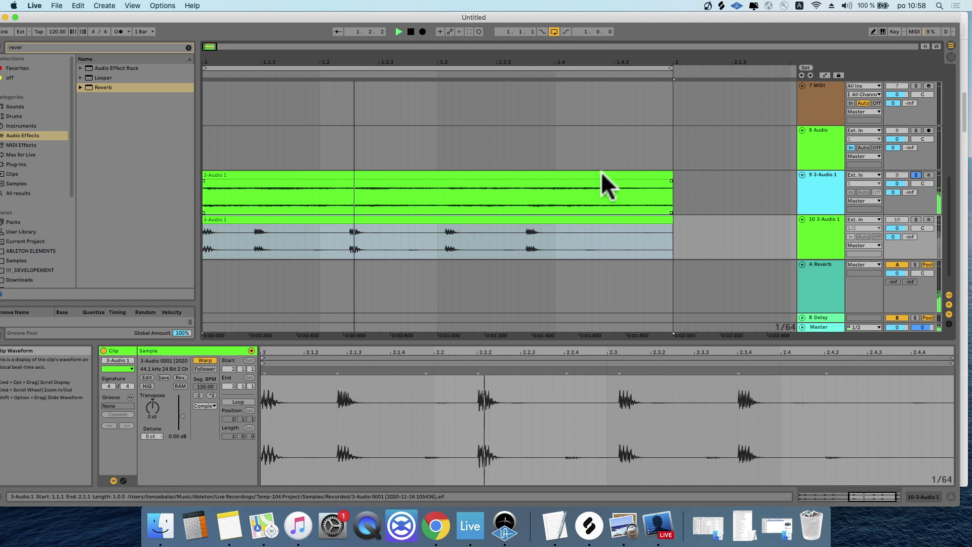
left_click(600, 172)
left_click(147, 386)
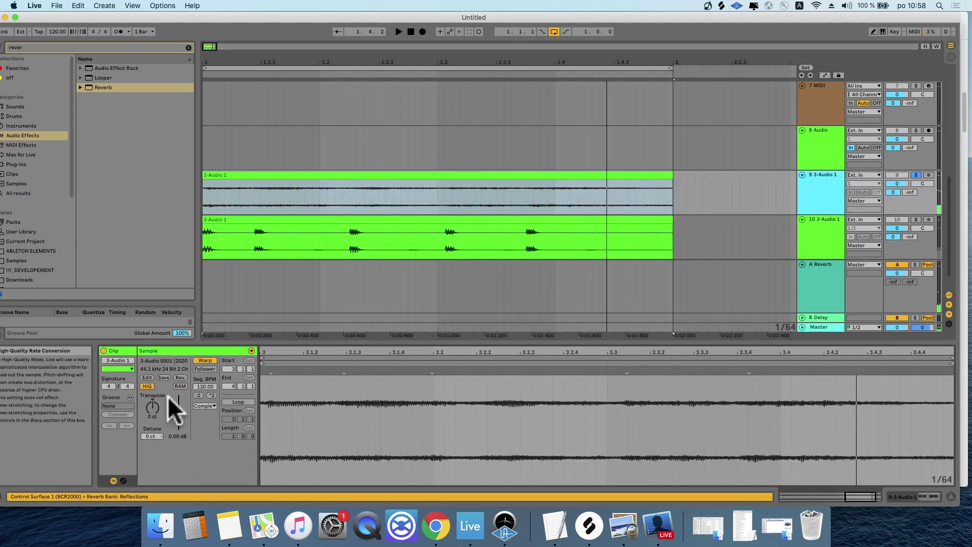
Step: Raise the clip's gain to 14.1 dB and transpose it to -15 st during playback
left_click_drag(149, 406, 173, 407)
key("space")
left_click(151, 404)
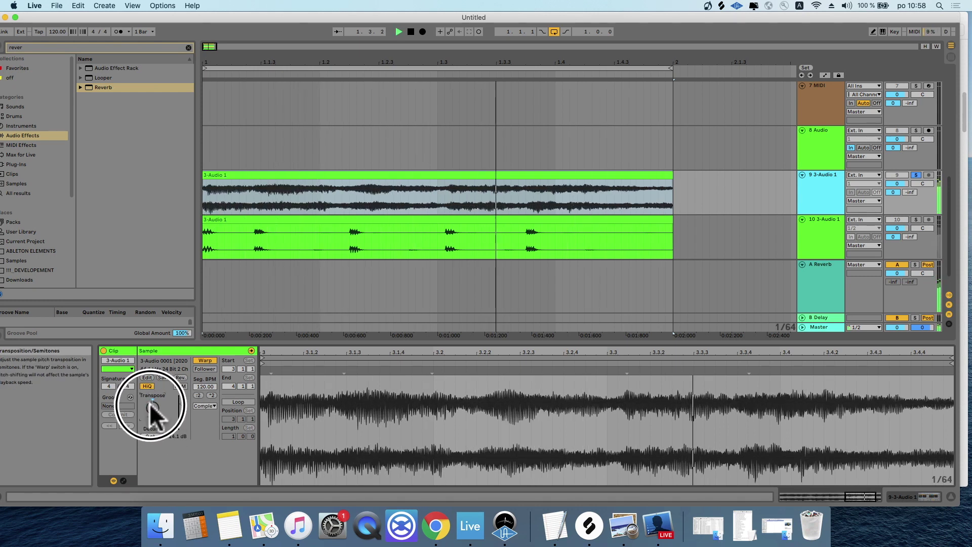
Step: Compare the transposed clip's sound with HiQ switched off and on
left_click(142, 384)
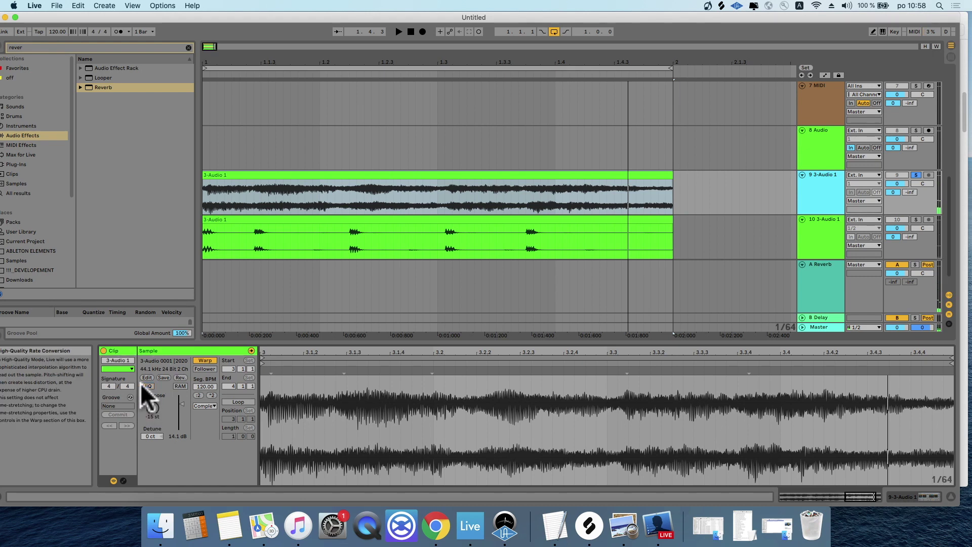
left_click(142, 384)
left_click(150, 408)
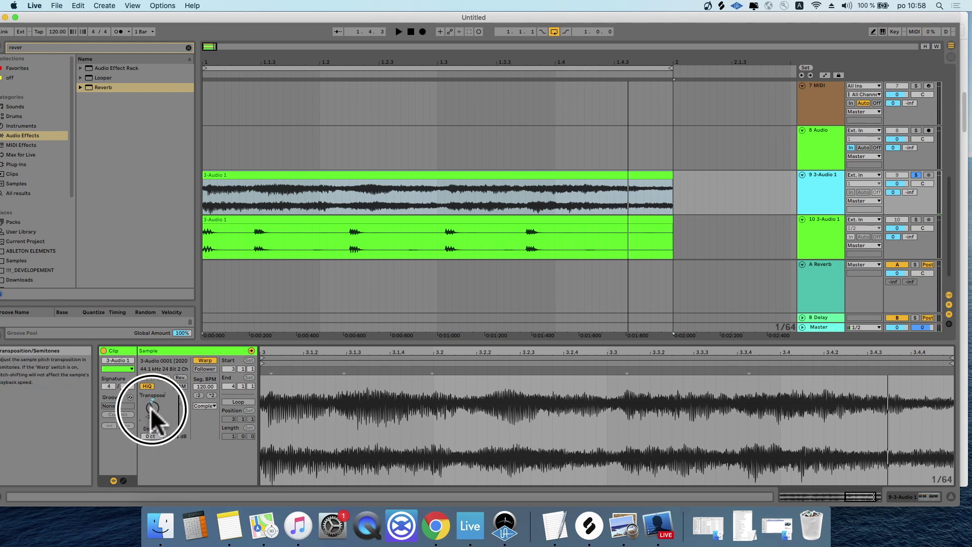
left_click(155, 409)
left_click(142, 384)
left_click(151, 401)
left_click_drag(152, 401, 152, 400)
key("space")
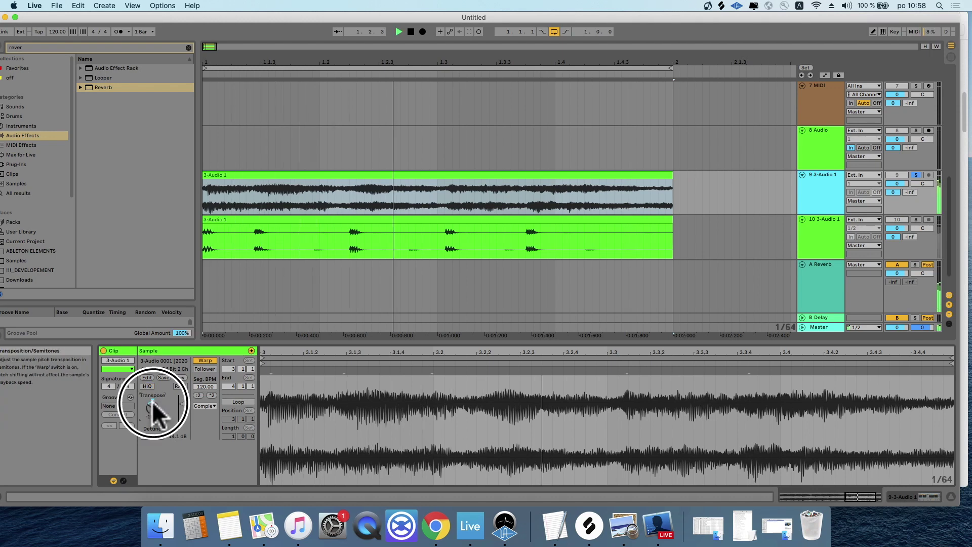
Step: Try further transpositions with HiQ on and off, ending with HiQ enabled and the clip transposed to -9 st
left_click_drag(152, 401, 142, 437)
left_click(147, 386)
left_click(147, 433)
key("Delete")
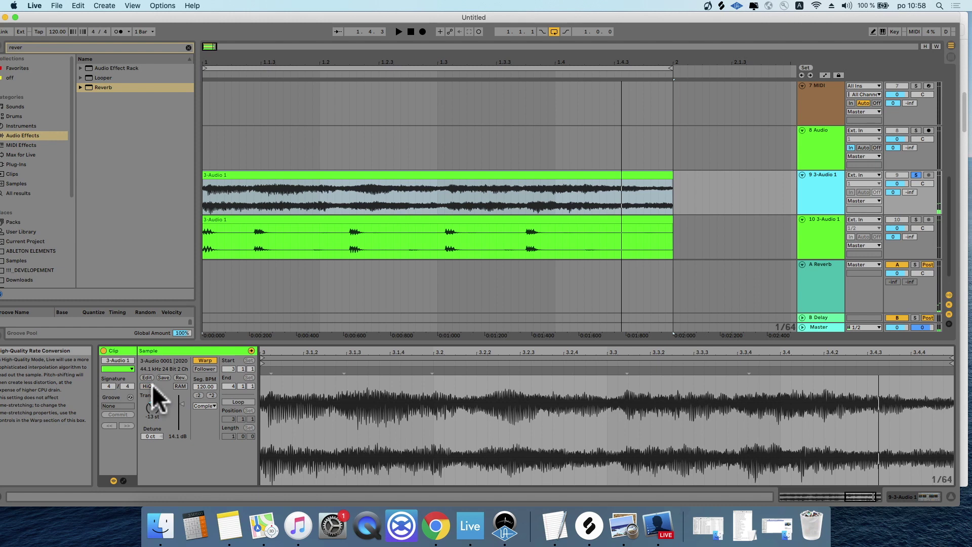
left_click(152, 384)
left_click_drag(153, 403, 152, 397)
Step: Insert an audio track below 9 3-Audio 1 and route the 9 3-Audio 1 output to 10-Audio
left_click(820, 186)
right_click(819, 195)
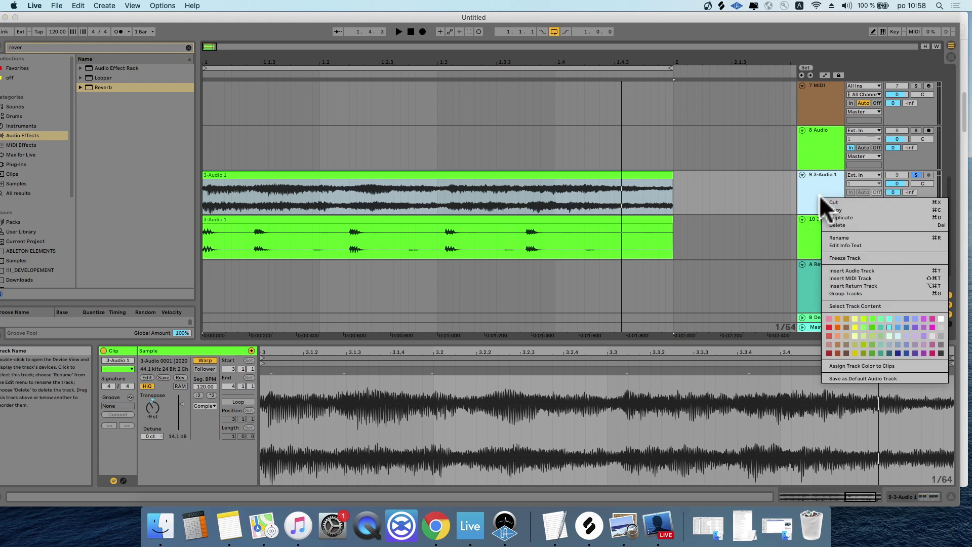
left_click(846, 269)
left_click(864, 201)
left_click(858, 262)
Step: Record the routed signal onto the armed 10 Audio track with monitoring set to In
left_click(851, 236)
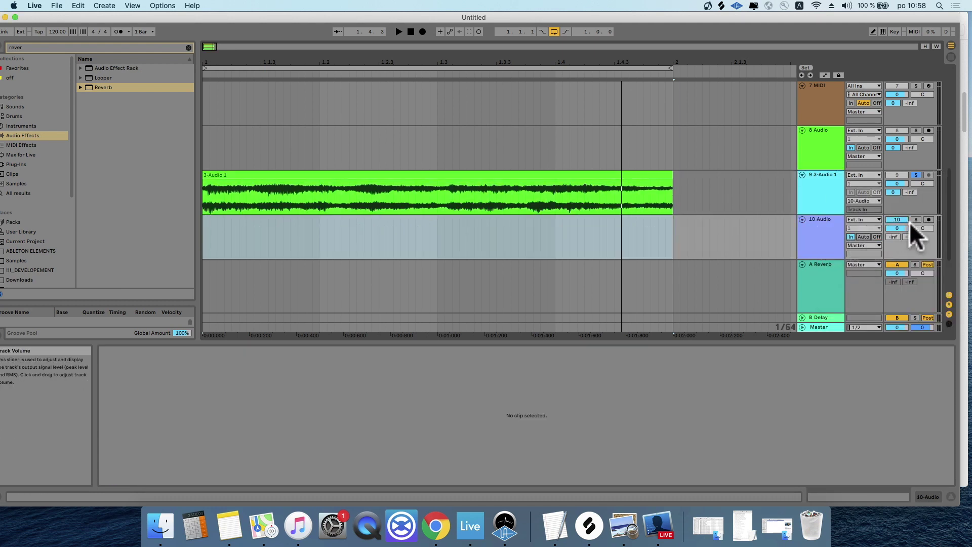
left_click(928, 219)
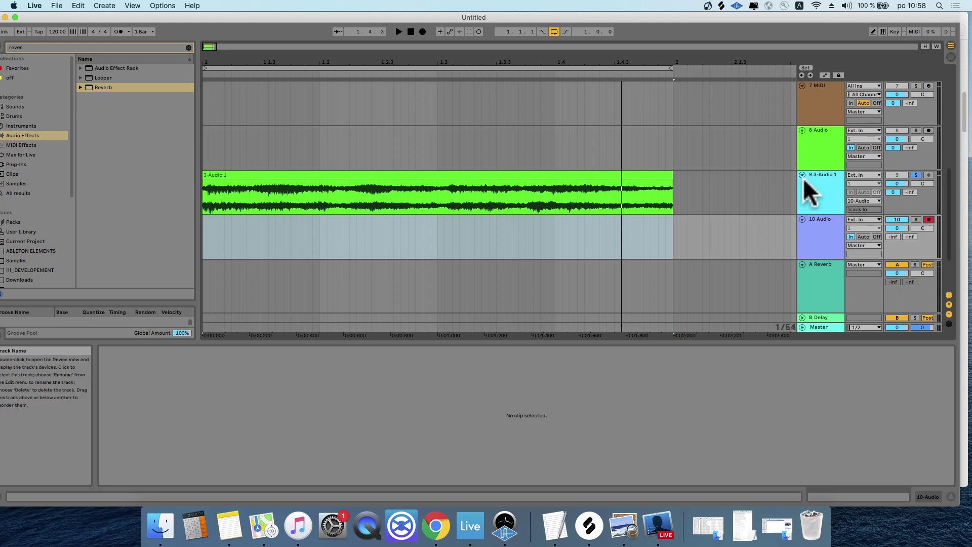
left_click(423, 31)
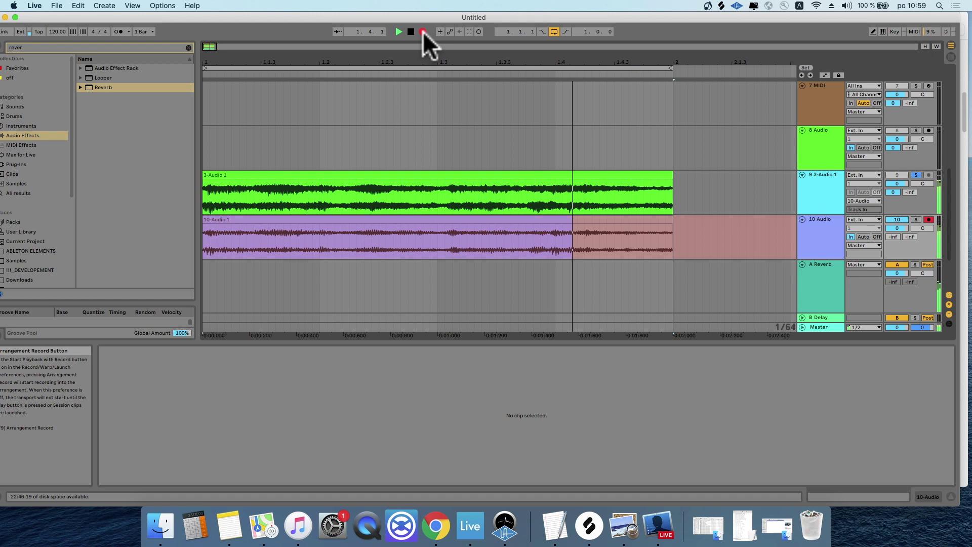
key("space")
Step: Delete the 9 3-Audio 1 track and play back the new recording
left_click(816, 185)
key("Delete")
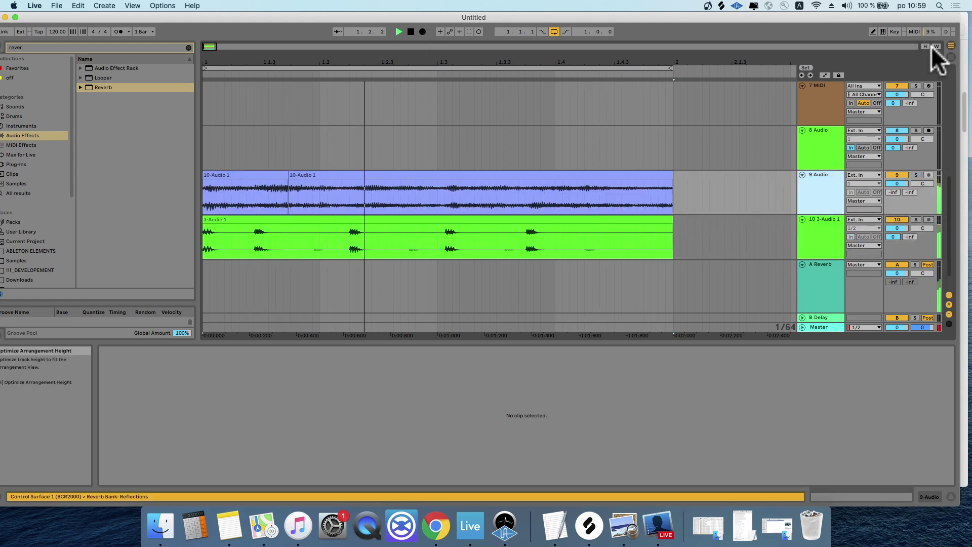
left_click(824, 186)
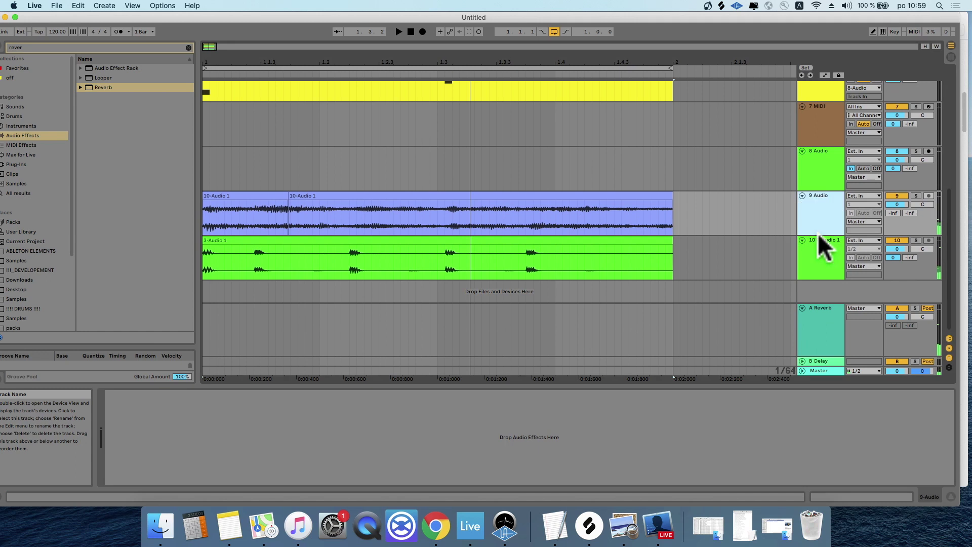
Step: Mute the 10 3-Audio 1 track and extend the second 10-Audio 1 clip back to the start of the 9 Audio track
left_click(895, 240)
left_click(810, 193)
left_click(329, 195)
left_click_drag(289, 197, 139, 199)
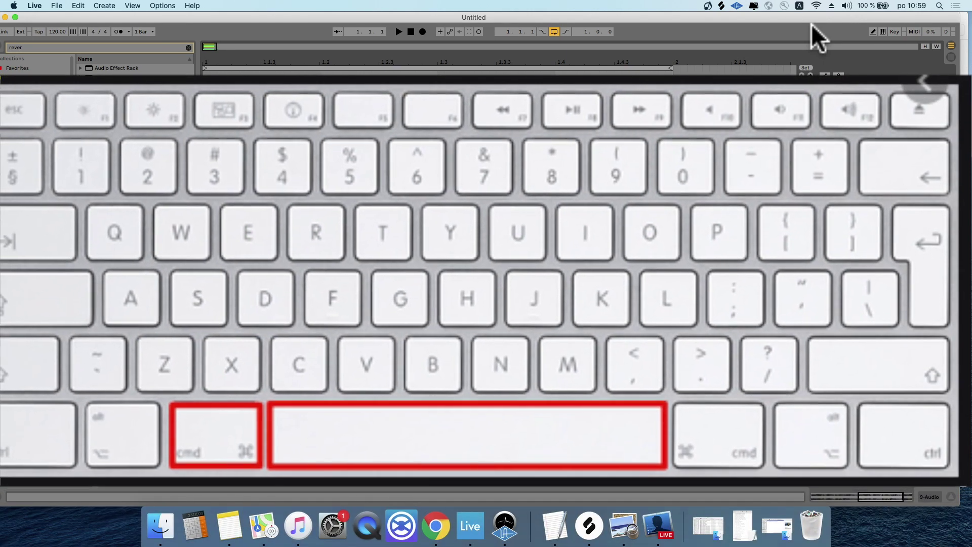
Step: Open Monitor aktivity through a Spotlight search and examine the processes in its memory list, including Ecamm Live and Numbers
key("super+space")
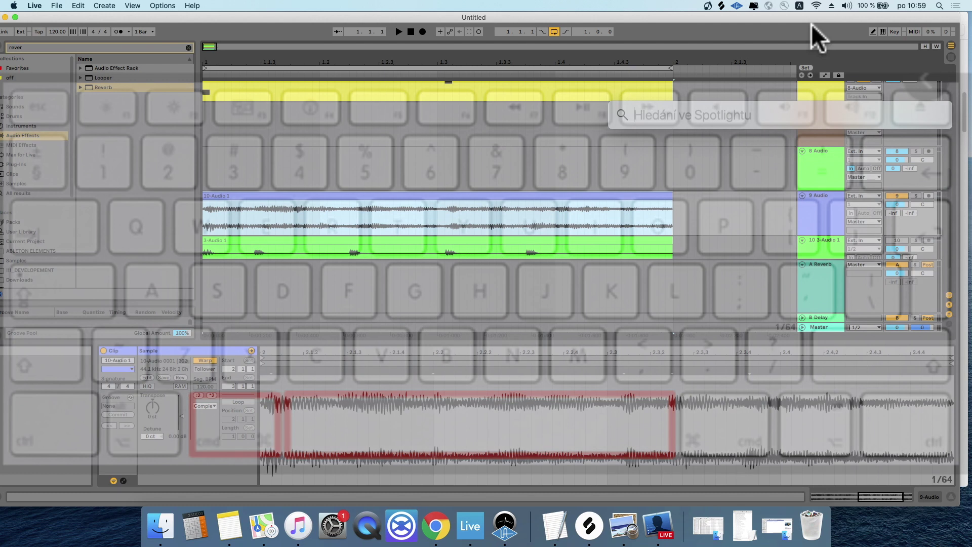
type("monitor aktivity")
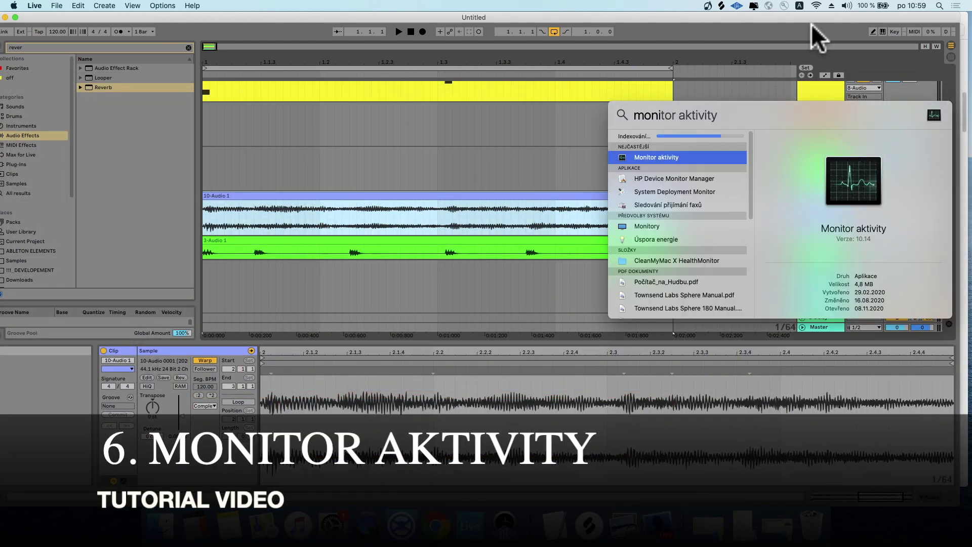
key("Return")
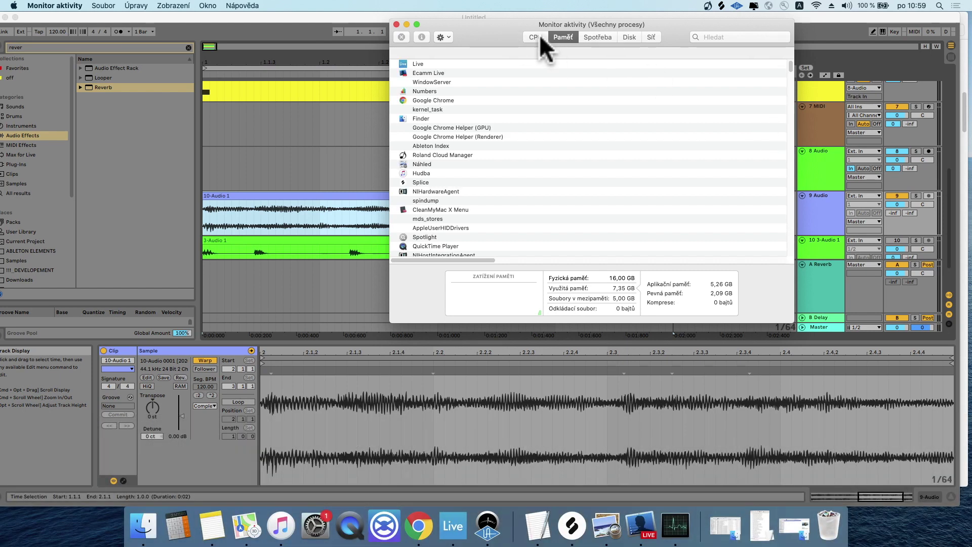
left_click(425, 72)
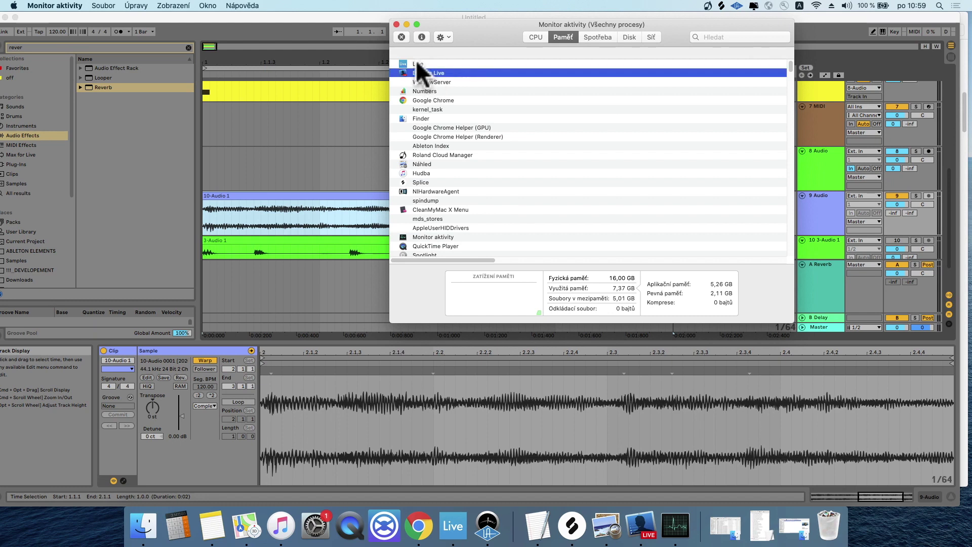
left_click(422, 90)
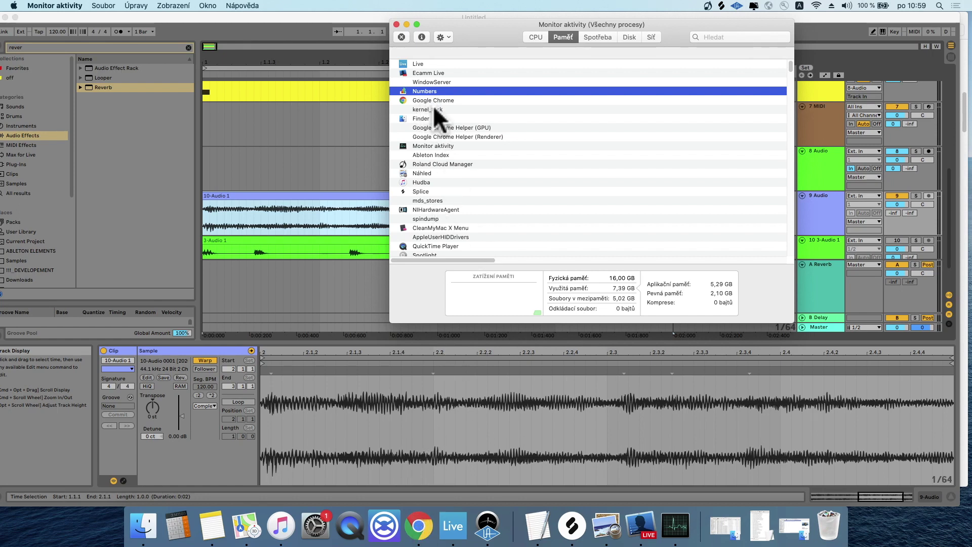
Step: Locate the Splice process in the memory list and quit the Splice application
left_click(424, 184)
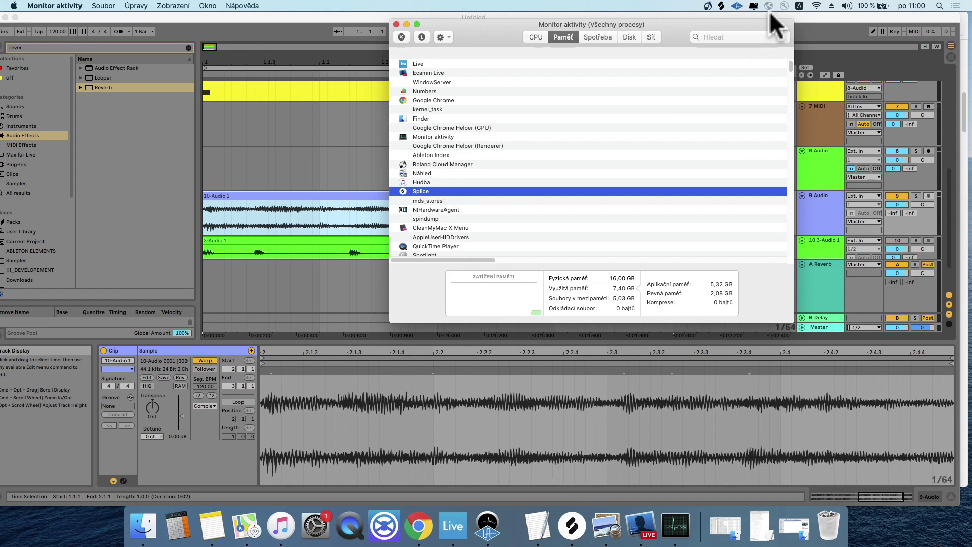
left_click(753, 7)
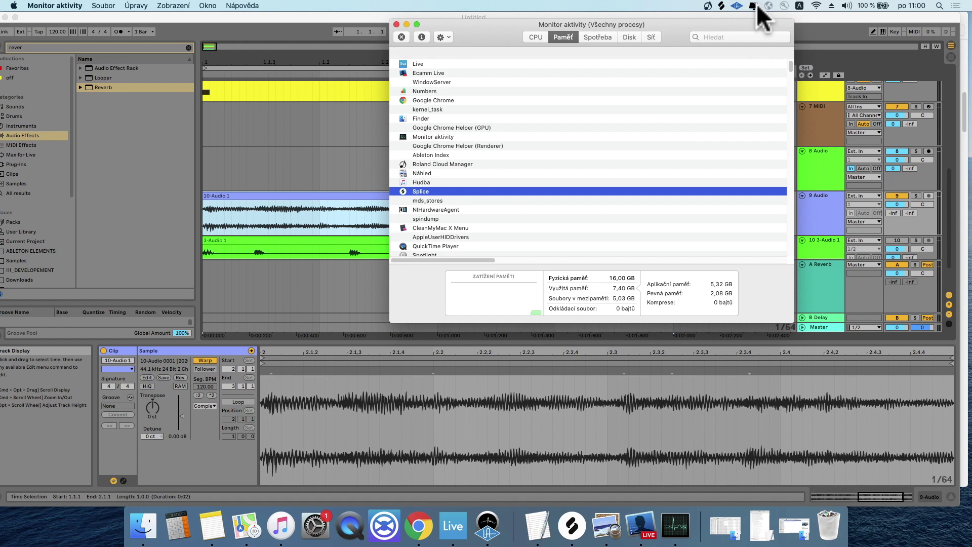
left_click(755, 6)
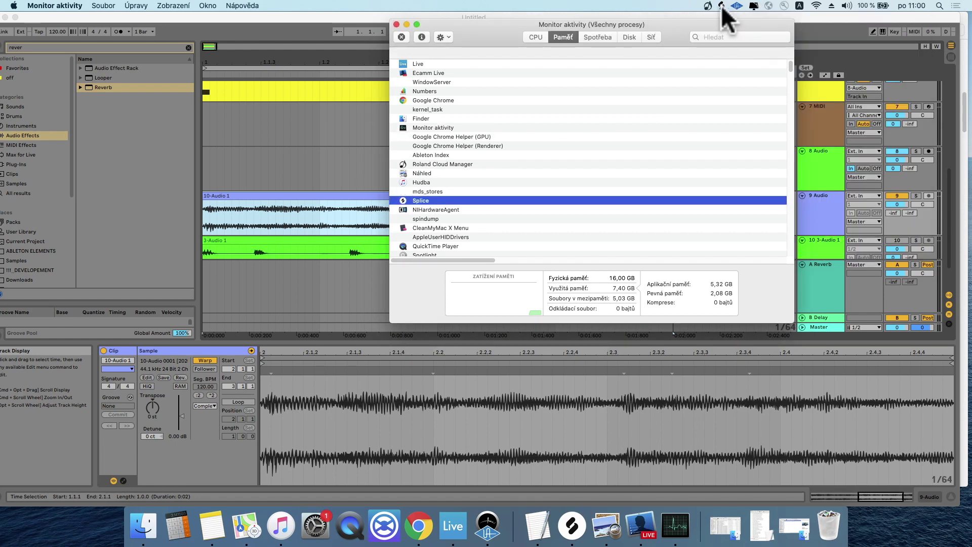
right_click(571, 526)
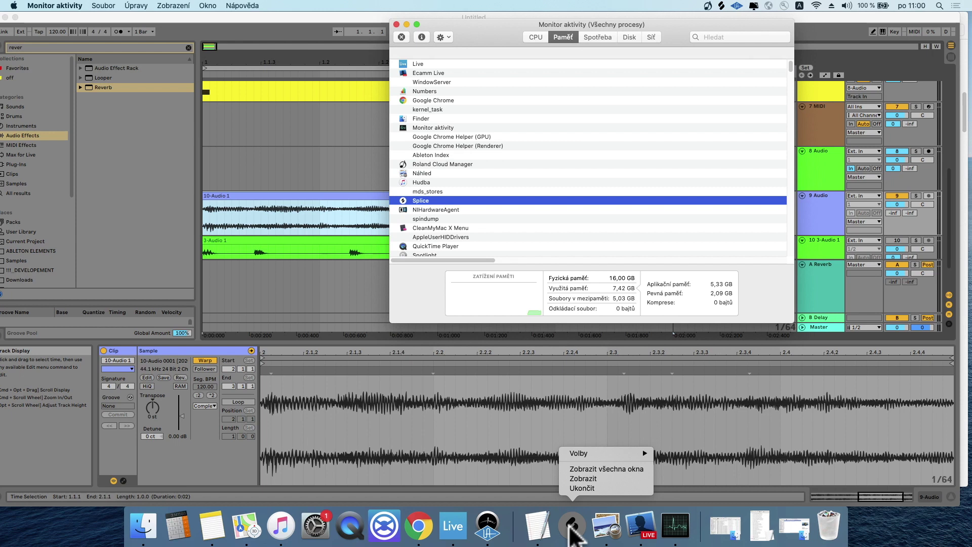
left_click(582, 488)
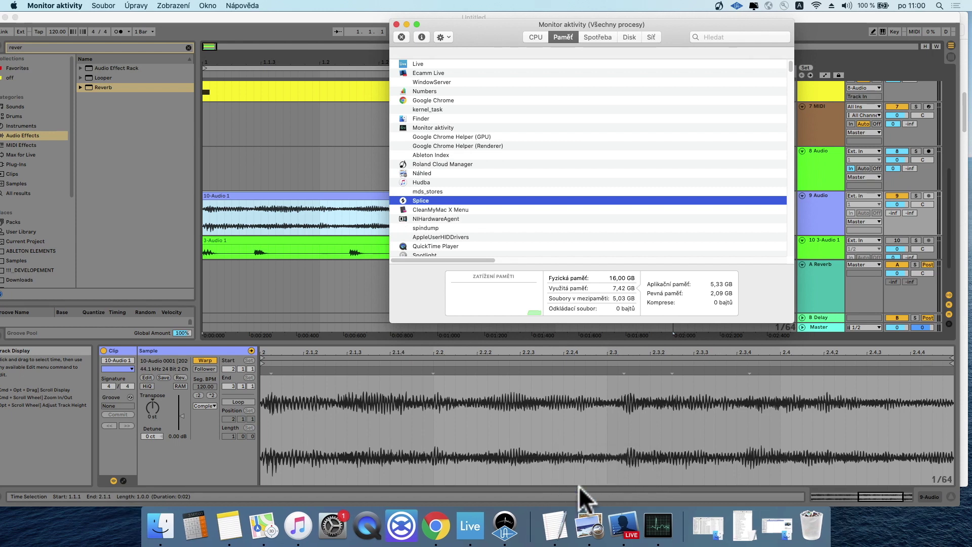
Step: Look through the remaining memory processes and switch the process list to CPU usage
scroll(473, 233, "down", 5)
scroll(471, 224, "up", 5)
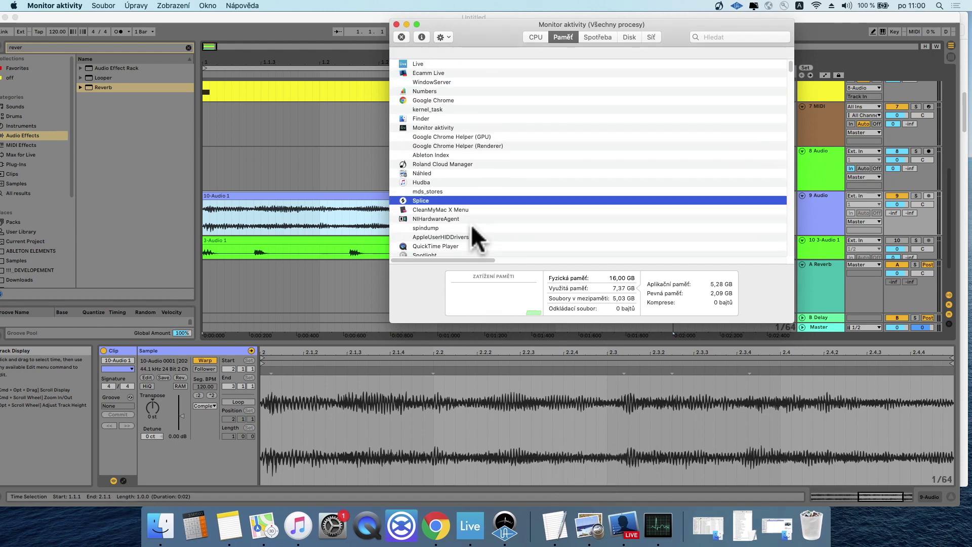
left_click(536, 36)
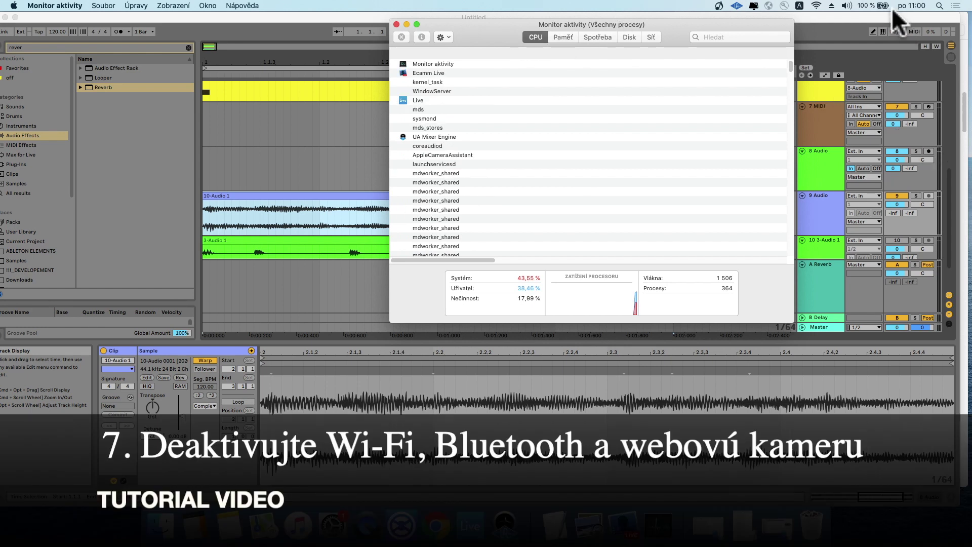
Step: Move the Live and Monitor aktivity windows down off the PDF guide and turn off Wi-Fi
left_click_drag(886, 15, 810, 303)
left_click_drag(499, 23, 539, 463)
scroll(349, 173, "down", 6)
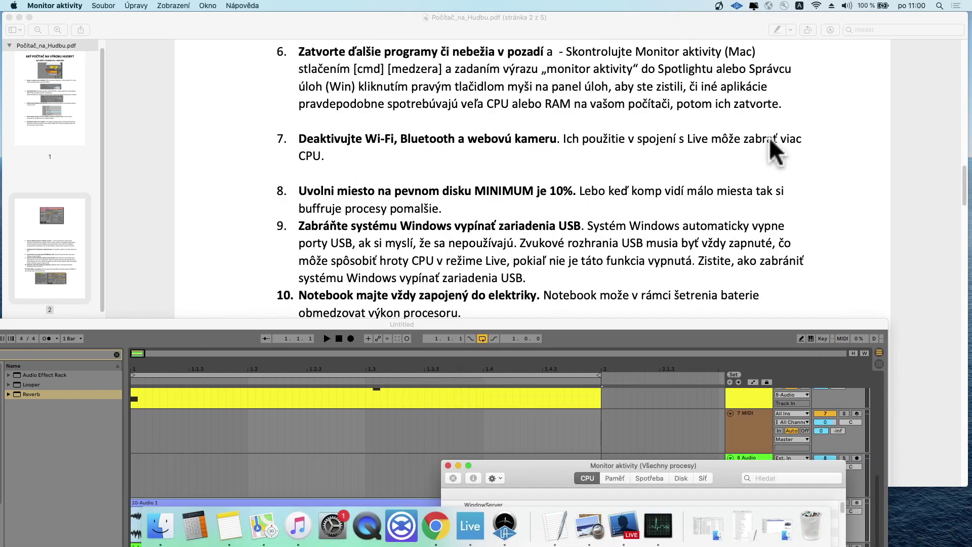
left_click(816, 5)
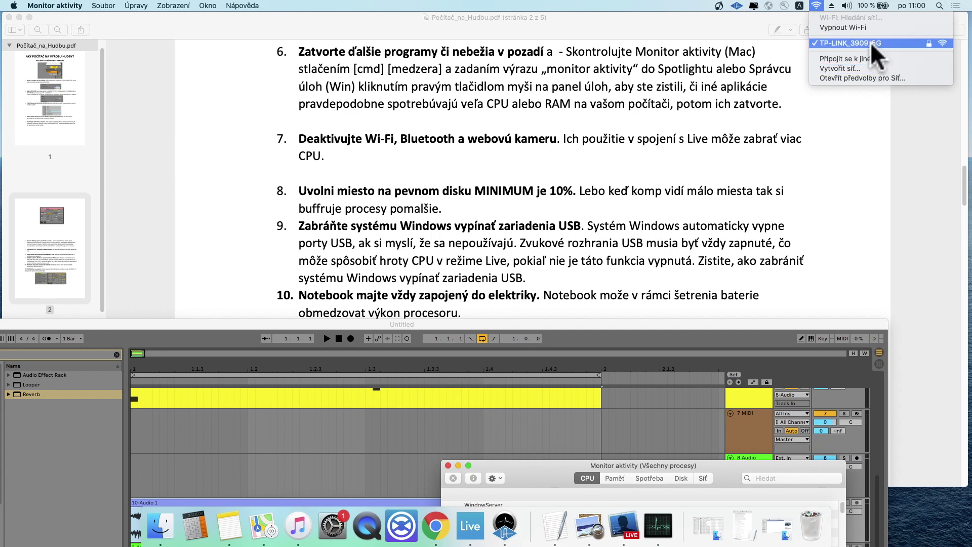
left_click(848, 29)
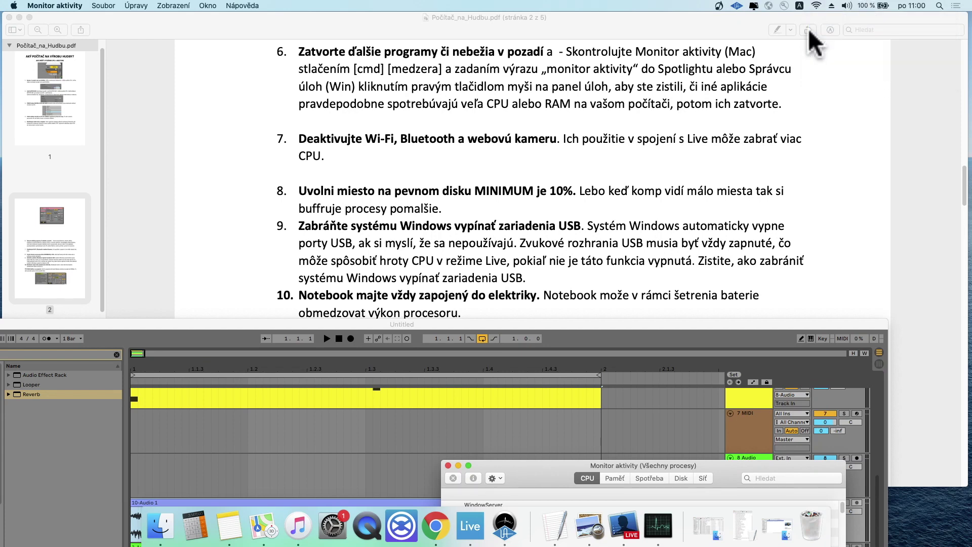
Step: Bring Počítač_na_Hudbu.pdf to the front and highlight tips 8 and 9 on free disk space and Windows USB devices
left_click(587, 189)
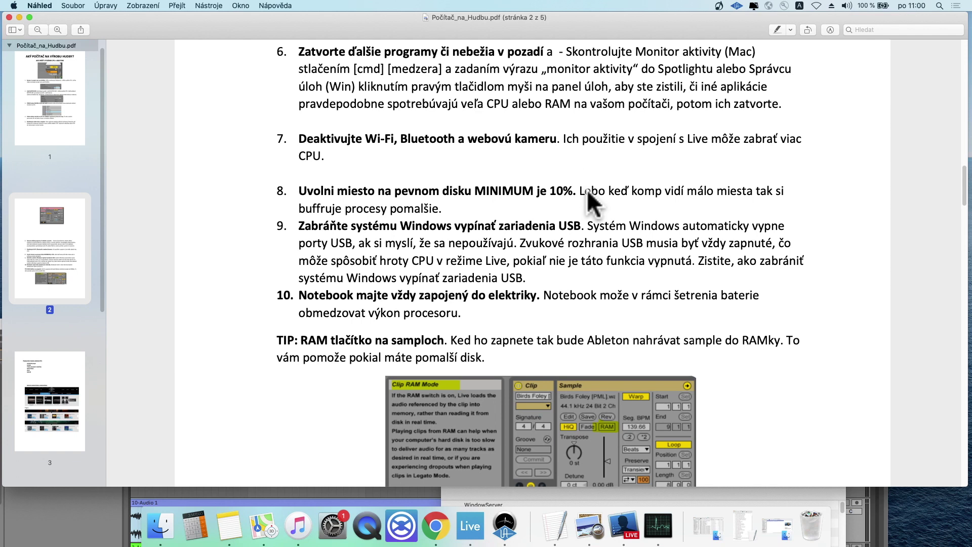
scroll(588, 190, "up", 1)
left_click_drag(464, 218, 256, 201)
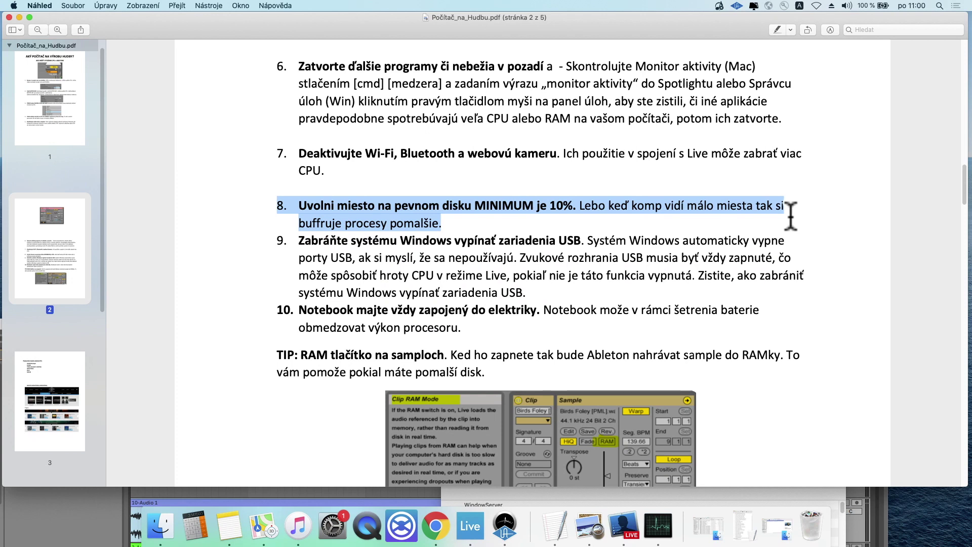
scroll(579, 237, "down", 2)
left_click(348, 234)
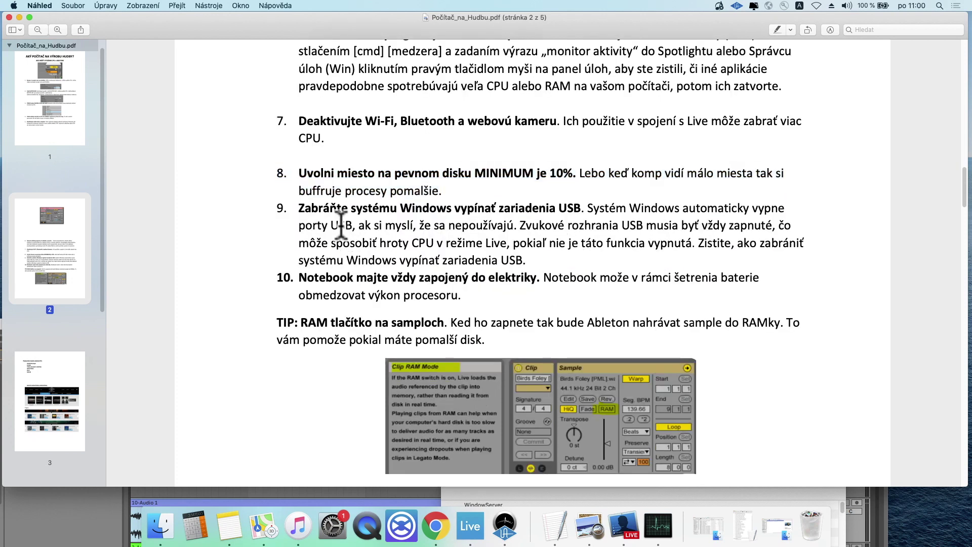
left_click_drag(298, 208, 689, 263)
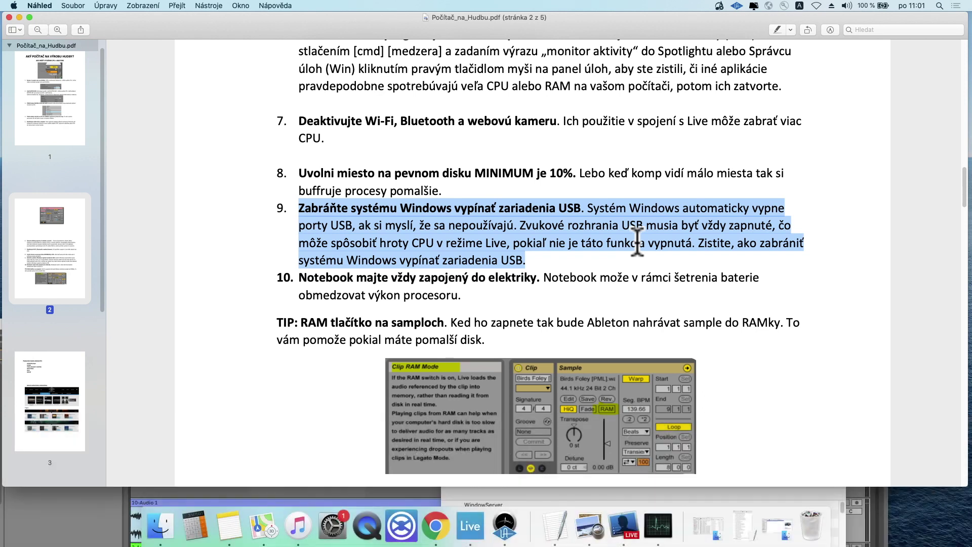
left_click(582, 253)
Step: Read tip 10 in the PDF about keeping the notebook plugged in, highlighting parts of its text
scroll(576, 217, "down", 3)
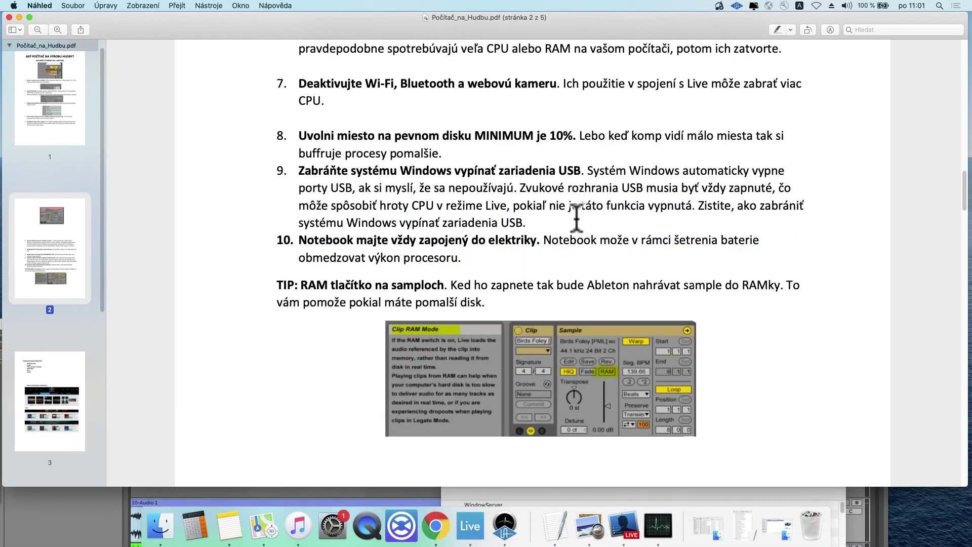
scroll(576, 218, "down", 2)
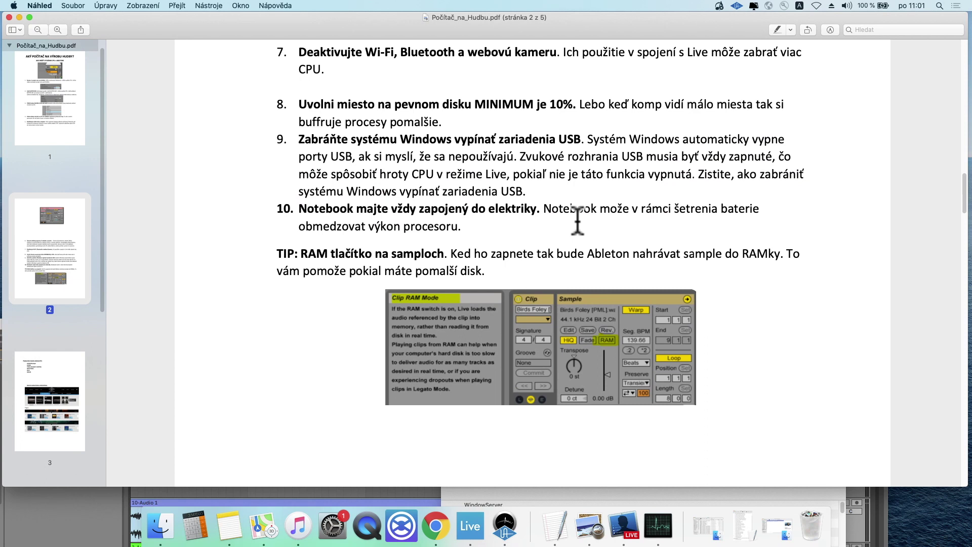
left_click_drag(293, 209, 494, 232)
left_click(496, 231)
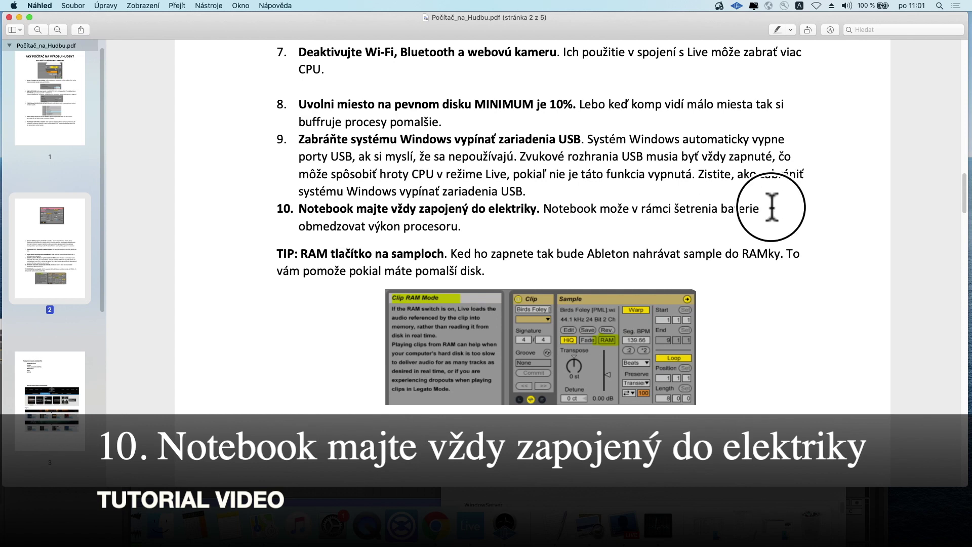
left_click_drag(769, 209, 610, 218)
left_click(531, 219)
scroll(534, 223, "down", 1)
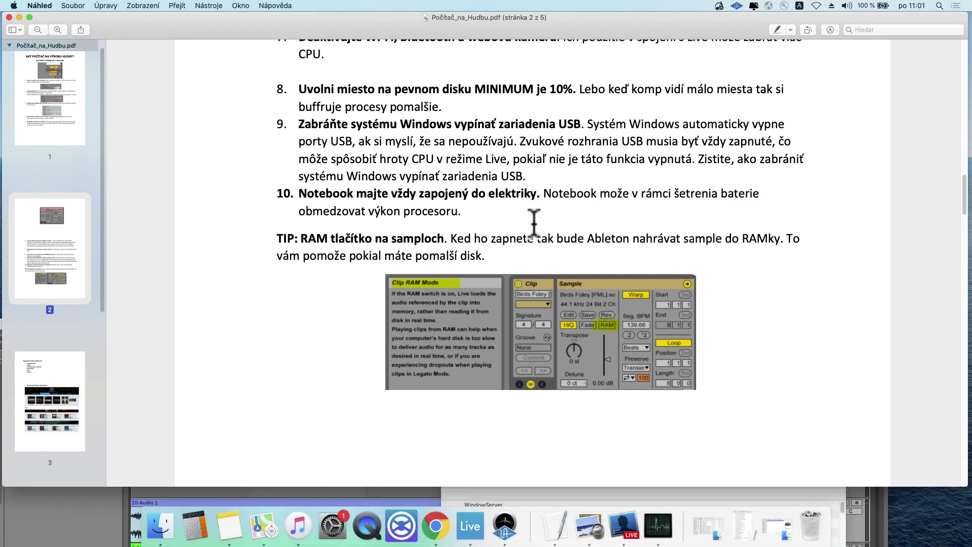
left_click_drag(462, 212, 337, 212)
Step: Highlight and read the tip about the RAM button on samples
scroll(807, 197, "down", 1)
scroll(807, 197, "down", 2)
left_click(497, 159)
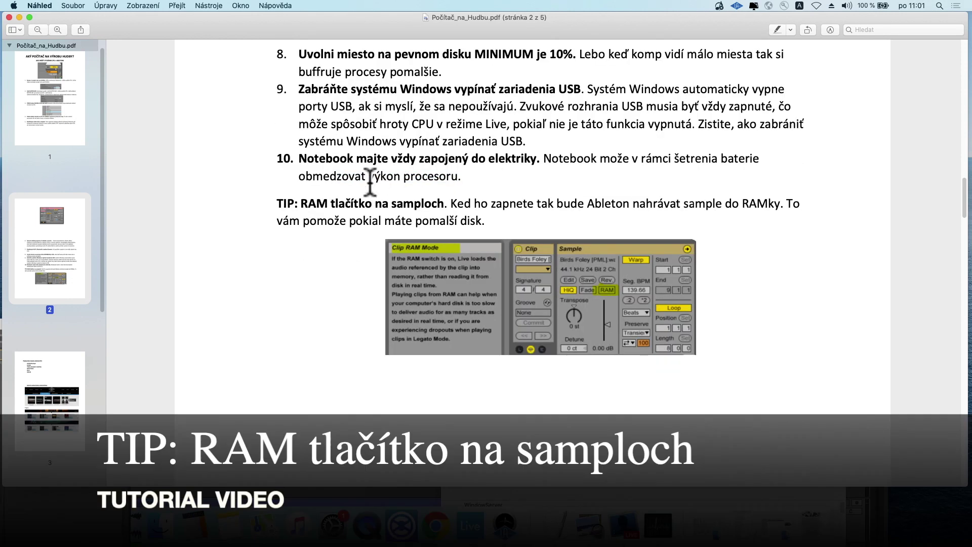
left_click_drag(308, 205, 509, 212)
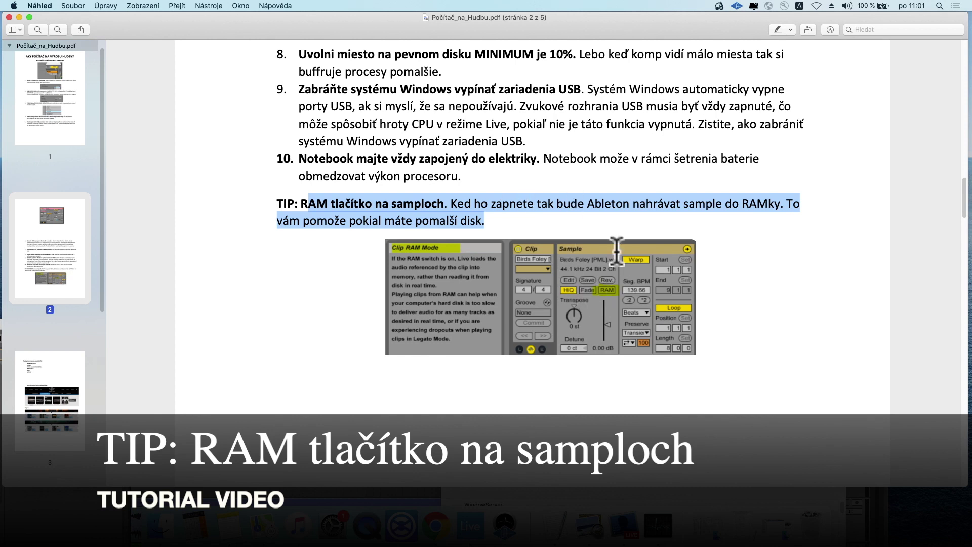
left_click(810, 208)
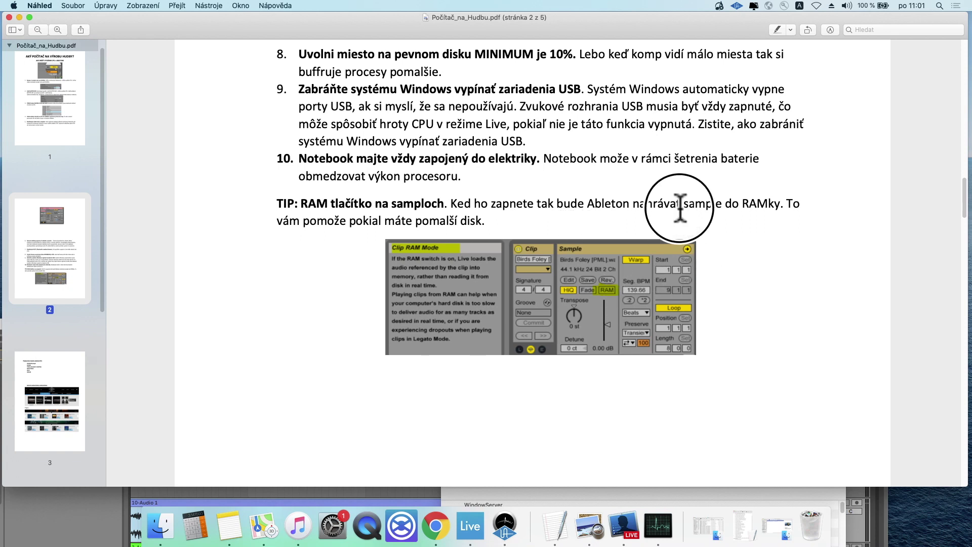
Step: Go to the page 3 list of plugins that load the CPU most and highlight the AVENGER plugin entry
scroll(678, 208, "down", 5)
scroll(859, 205, "down", 4)
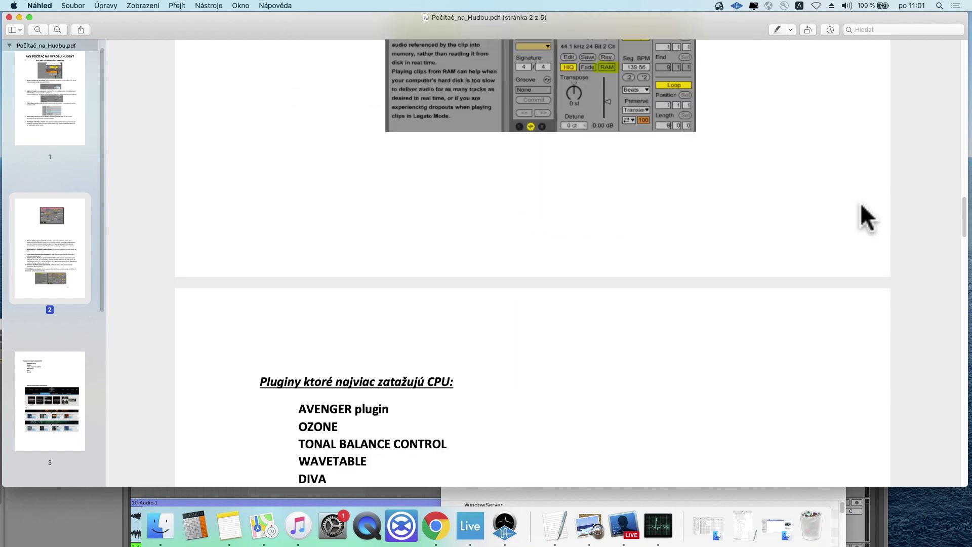
scroll(861, 203, "down", 9)
scroll(863, 204, "up", 2)
scroll(862, 205, "up", 3)
scroll(864, 206, "down", 7)
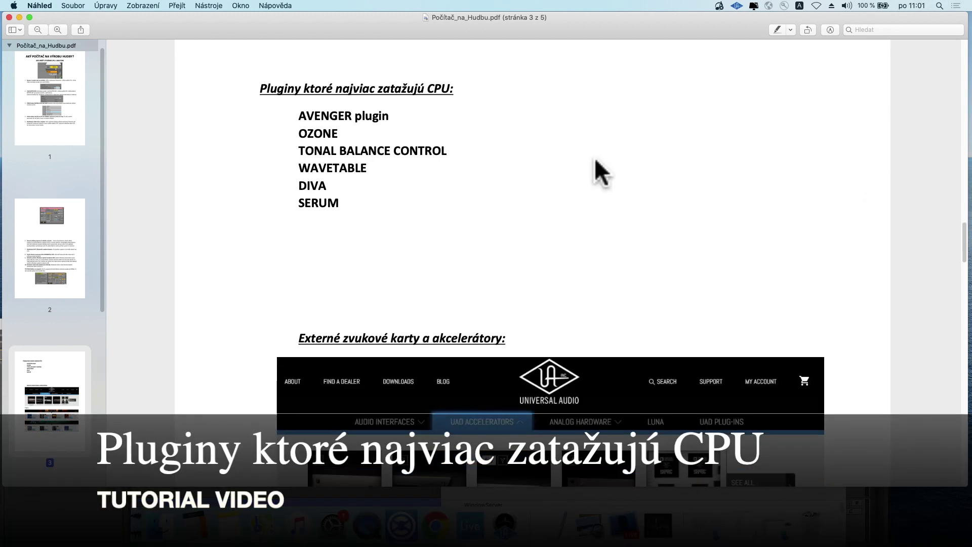
left_click_drag(434, 122, 299, 117)
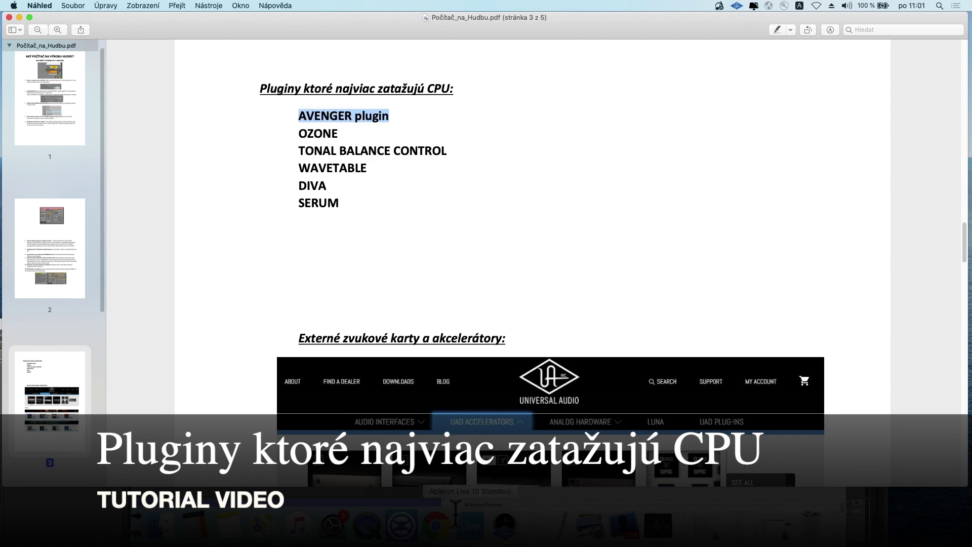
left_click(470, 525)
left_click_drag(570, 326, 596, 71)
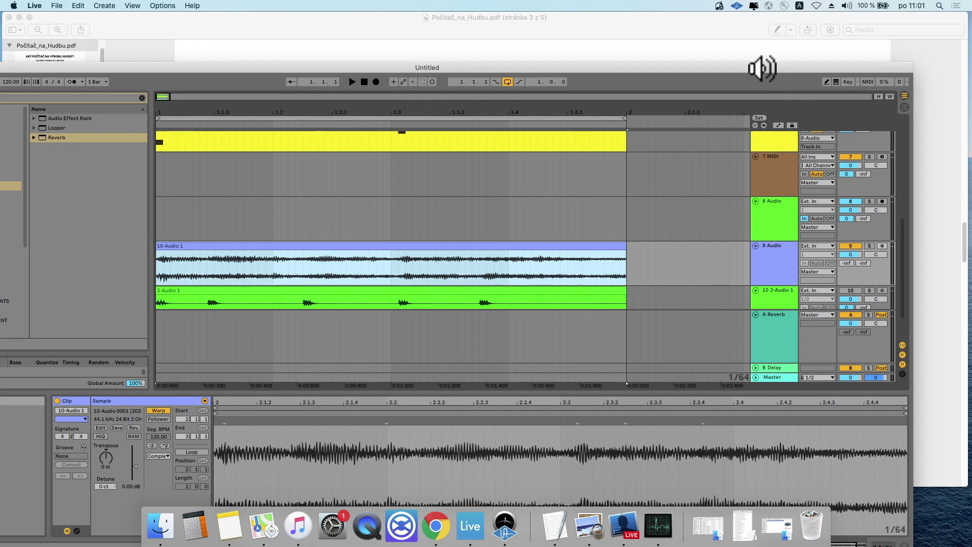
left_click_drag(764, 67, 803, 377)
Step: Highlight OZONE, TONAL BALANCE CONTROL and WAVETABLE one after another in the list of CPU-heavy plugins
double_click(319, 133)
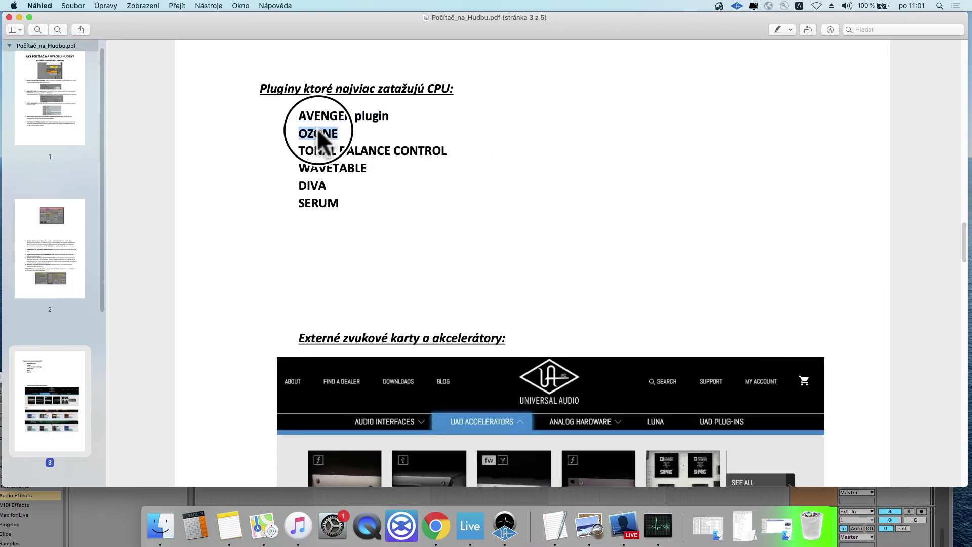
triple_click(357, 151)
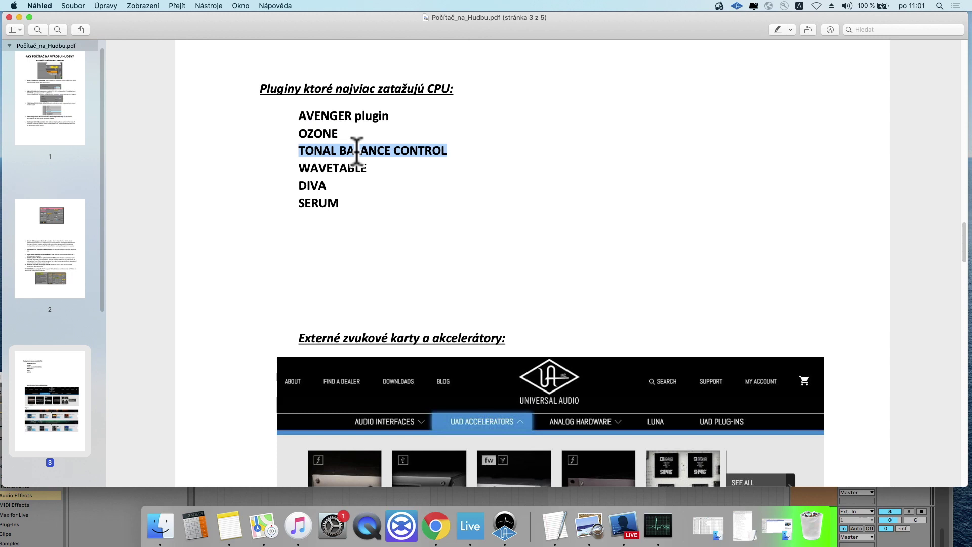
double_click(347, 167)
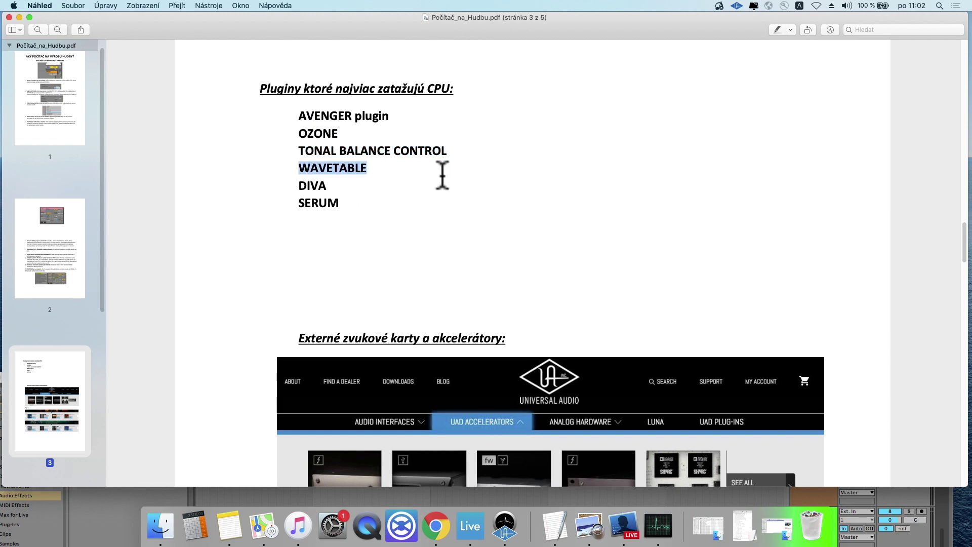